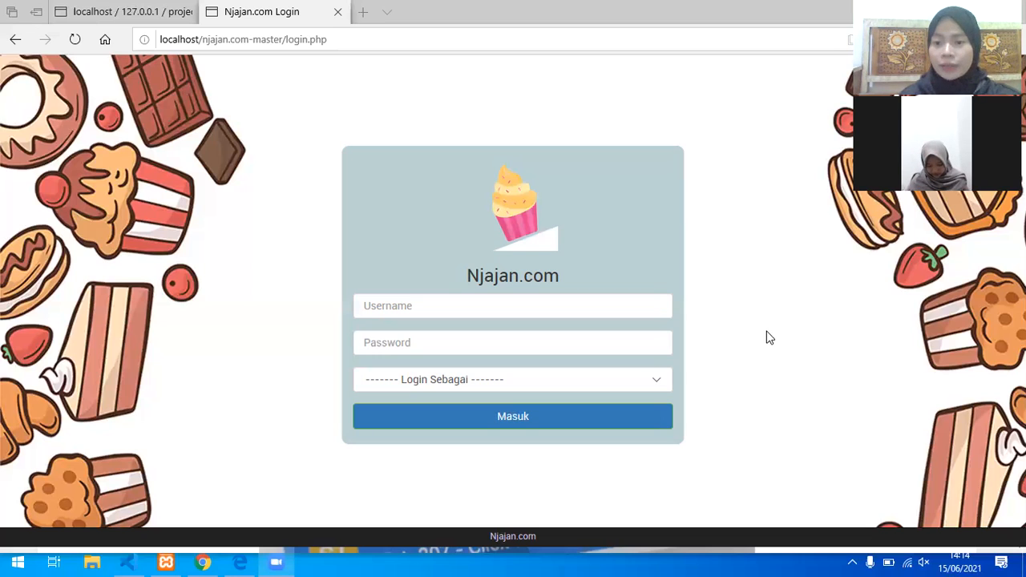
# Step: Log in to Njajan.com with the admin username and its password, choosing the Admin role
pyautogui.click(589, 312)
pyautogui.write('admin')
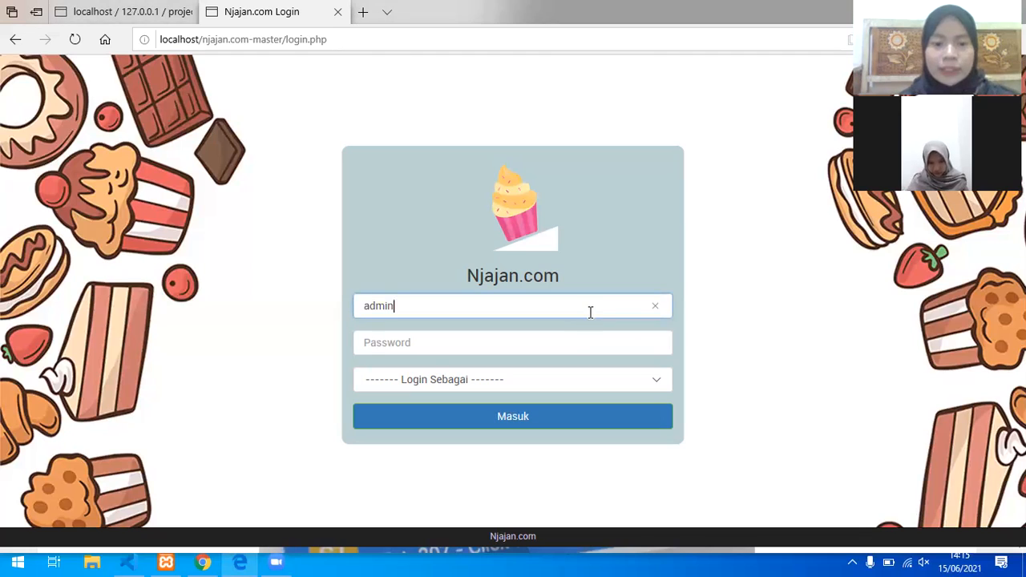
pyautogui.click(570, 347)
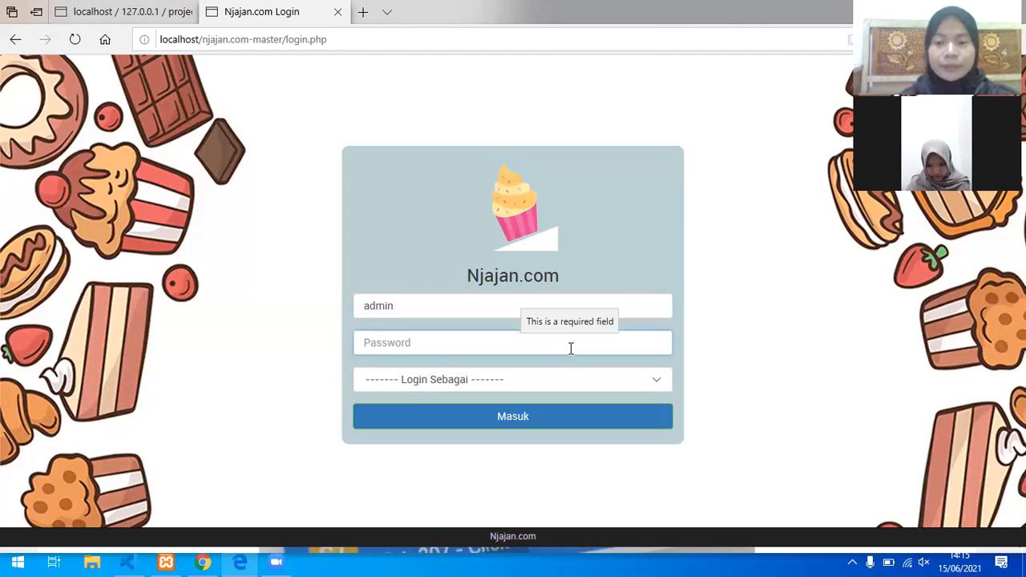
pyautogui.write('12345')
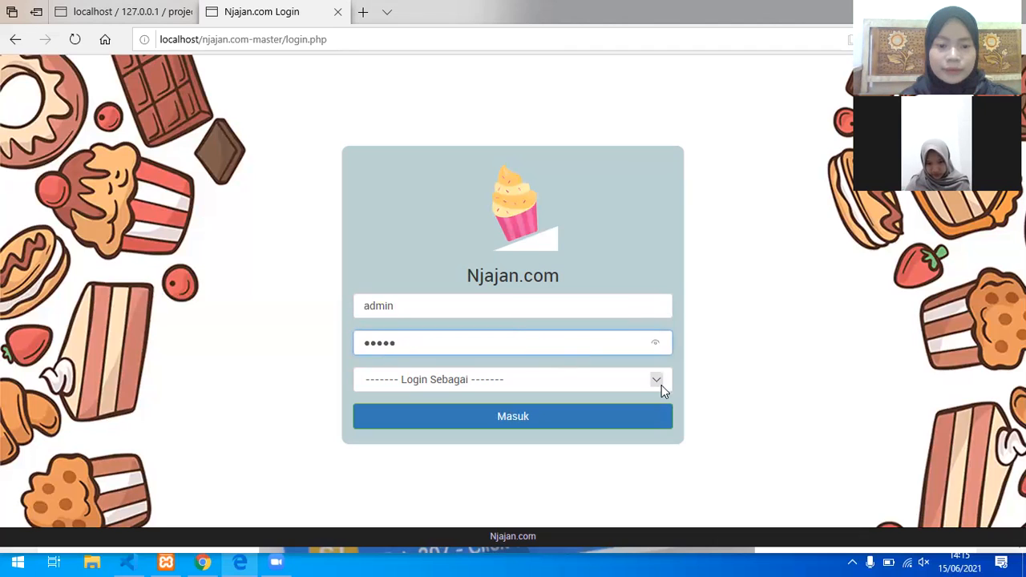
pyautogui.click(659, 385)
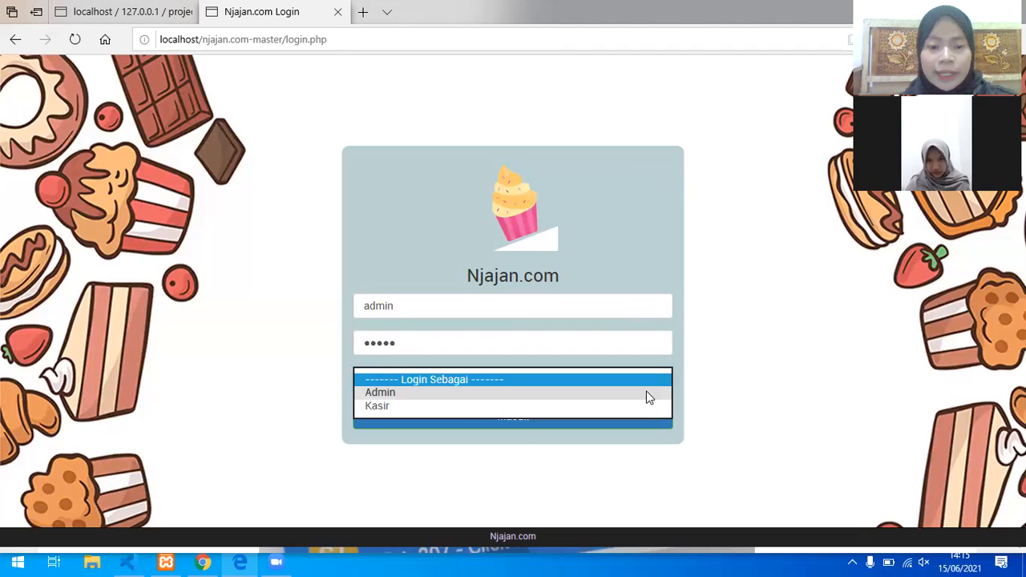
pyautogui.click(649, 393)
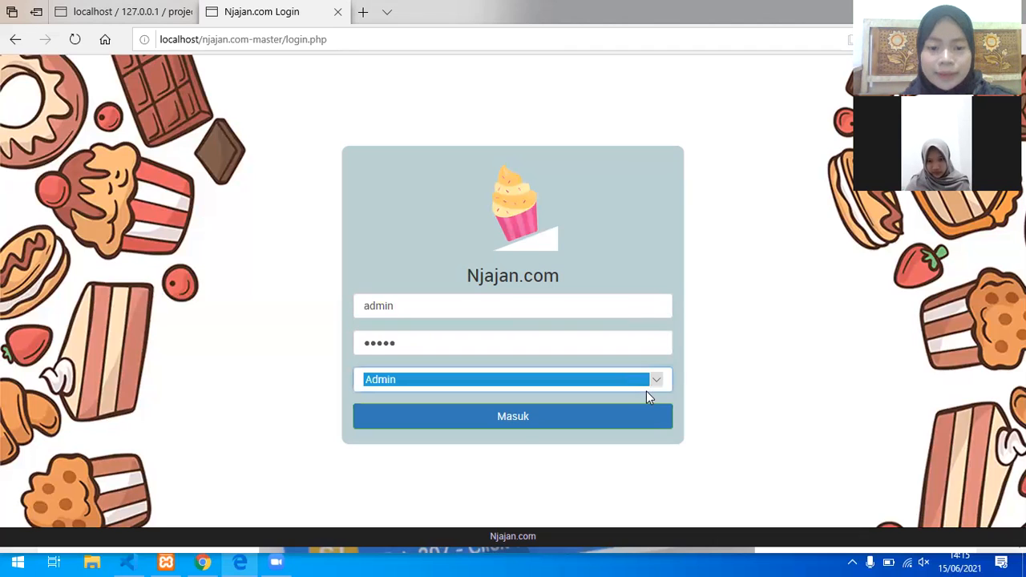
pyautogui.click(607, 420)
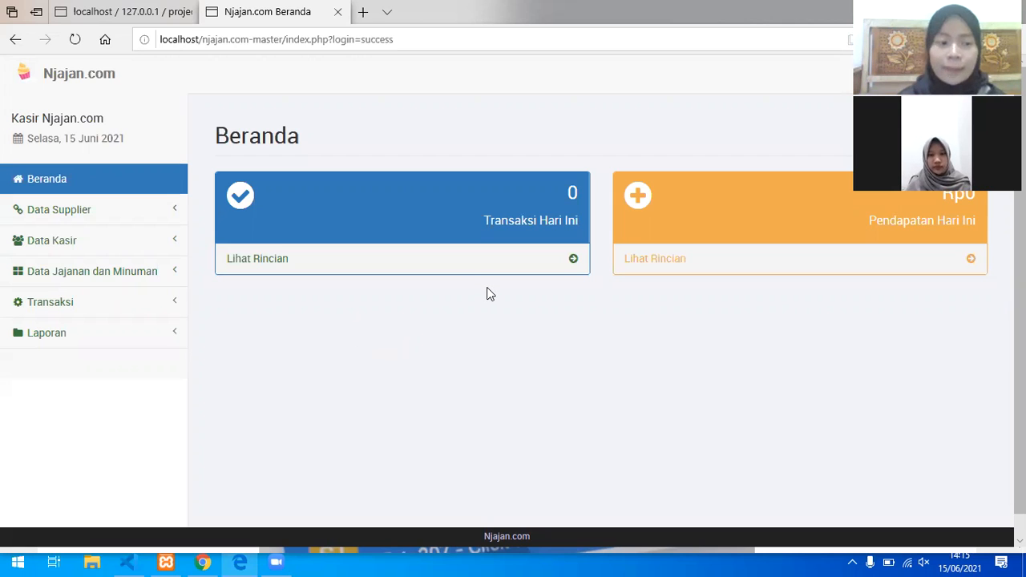
# Step: Expand Data Supplier in the sidebar and open its supplier list page
pyautogui.click(111, 218)
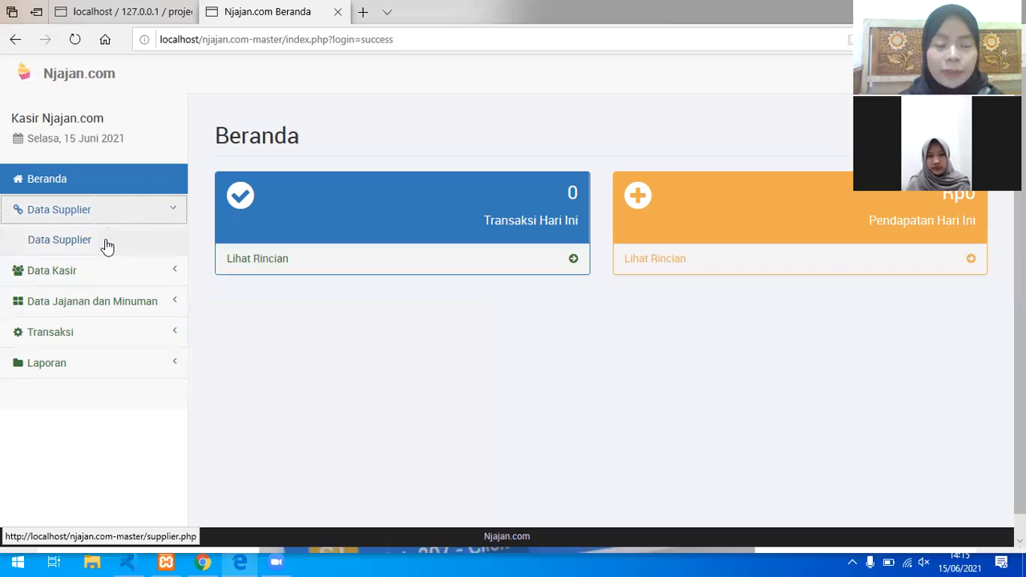
pyautogui.click(107, 244)
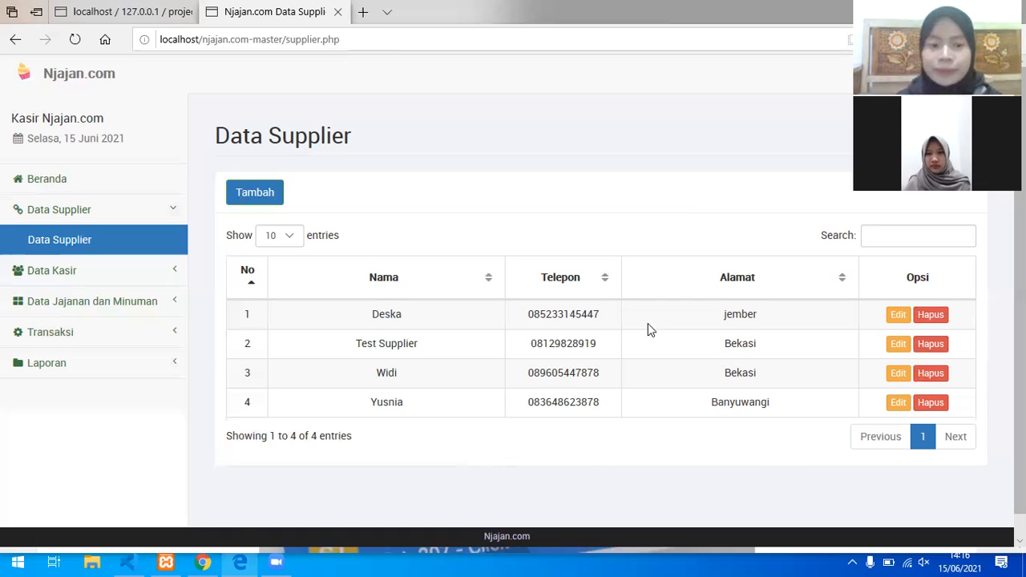
# Step: Give the first supplier a new name and save it, then delete that supplier
pyautogui.click(898, 315)
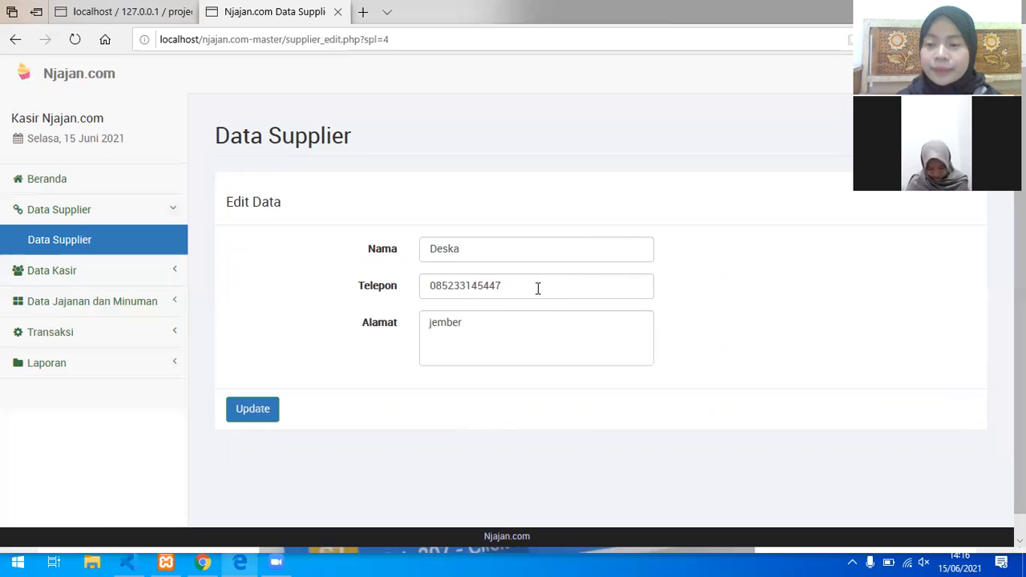
pyautogui.doubleClick(526, 257)
pyautogui.write('Yusnia')
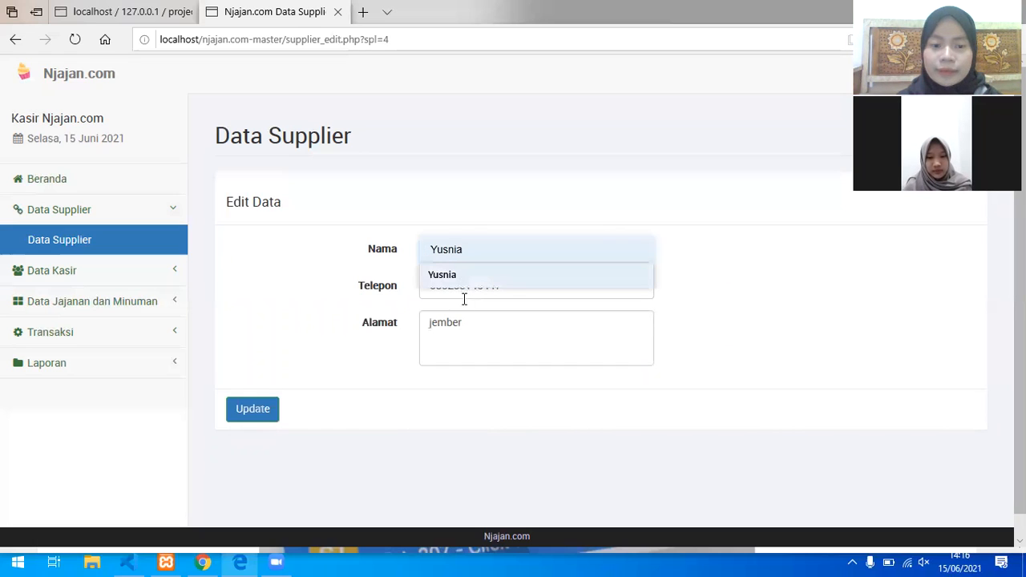
pyautogui.press('Return')
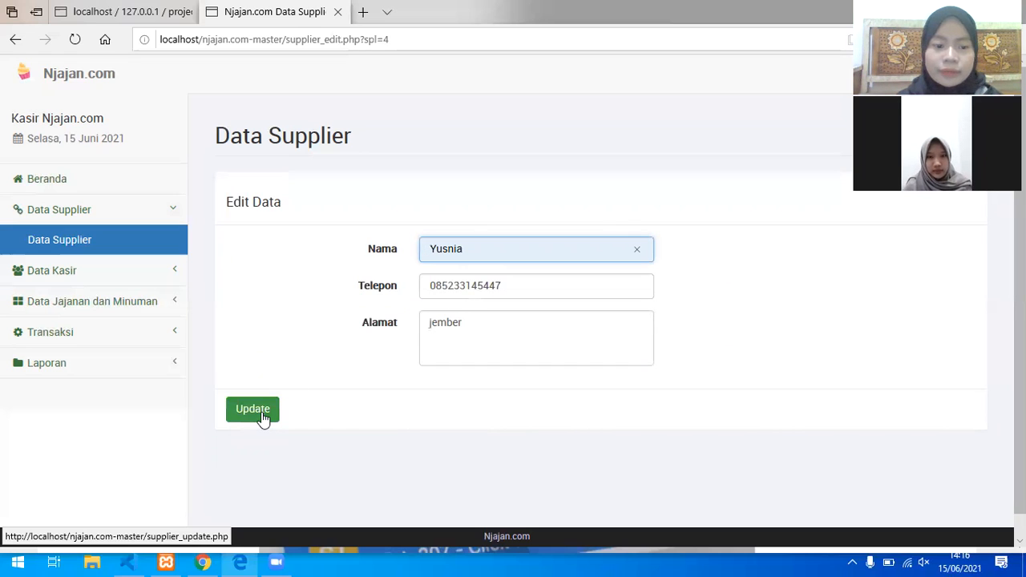
pyautogui.click(264, 417)
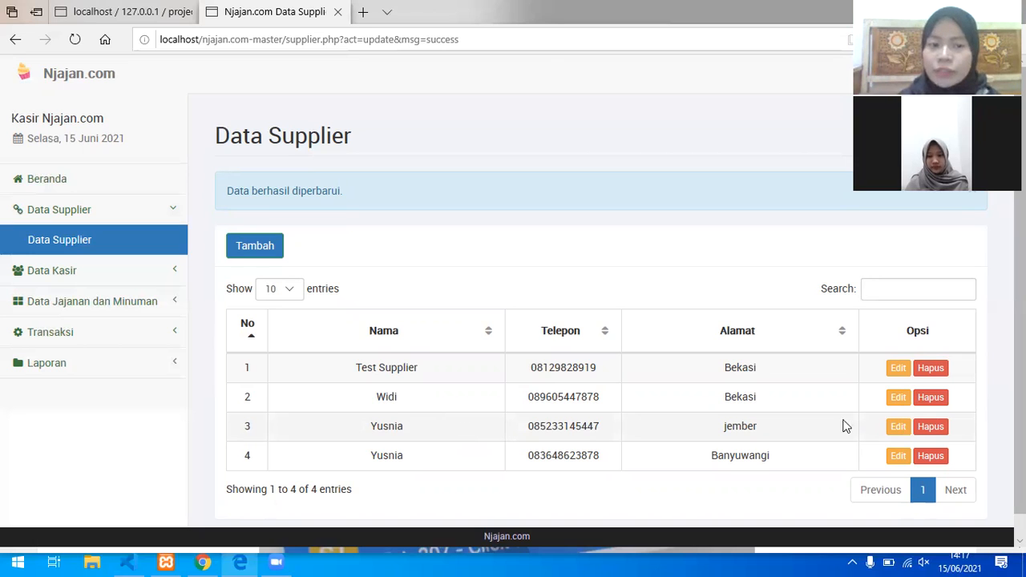
pyautogui.click(928, 432)
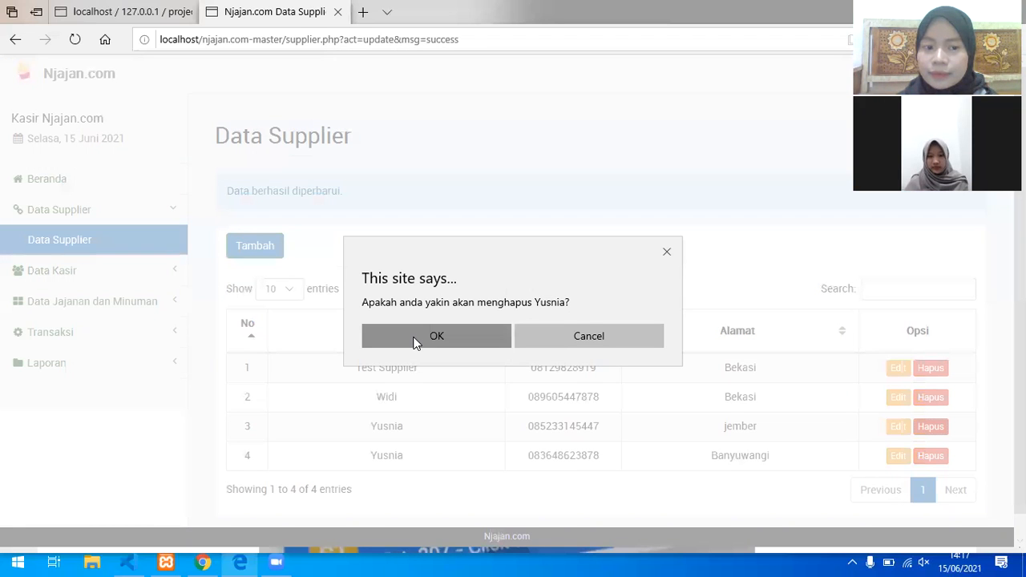
pyautogui.click(416, 342)
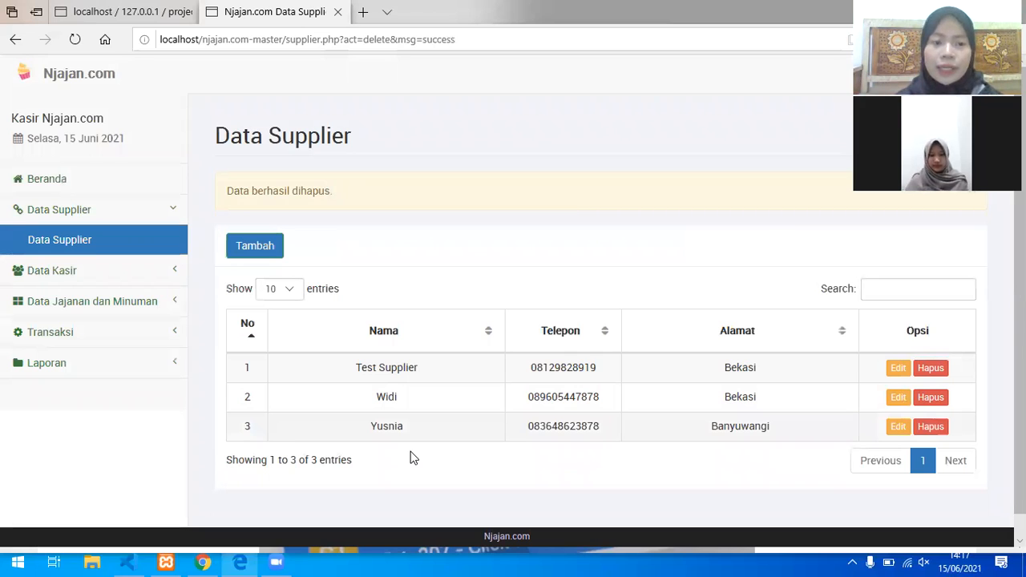
# Step: Add a supplier with suggested name and phone and address 'Jember', then dismiss the confirmation
pyautogui.click(265, 247)
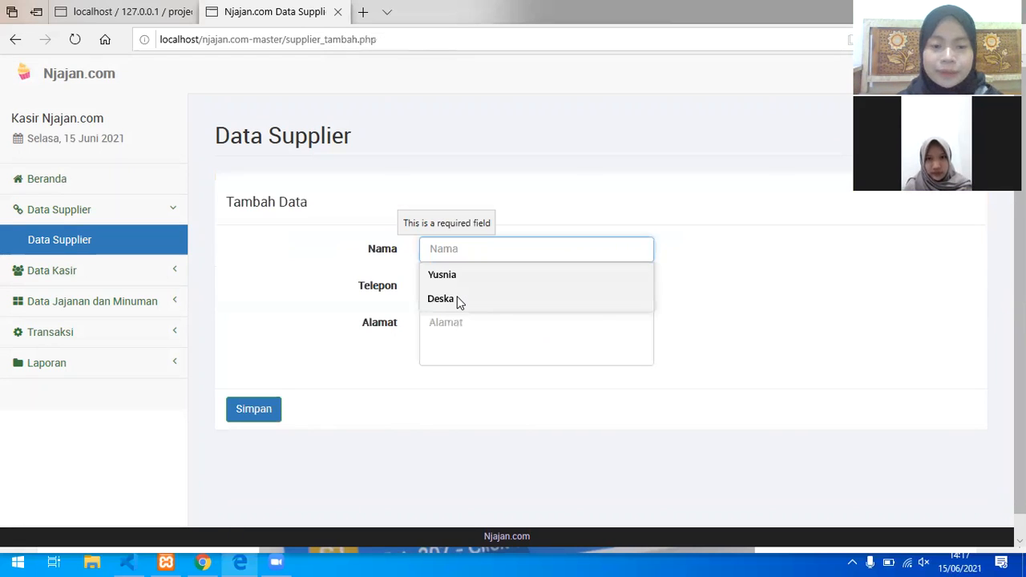
pyautogui.click(459, 299)
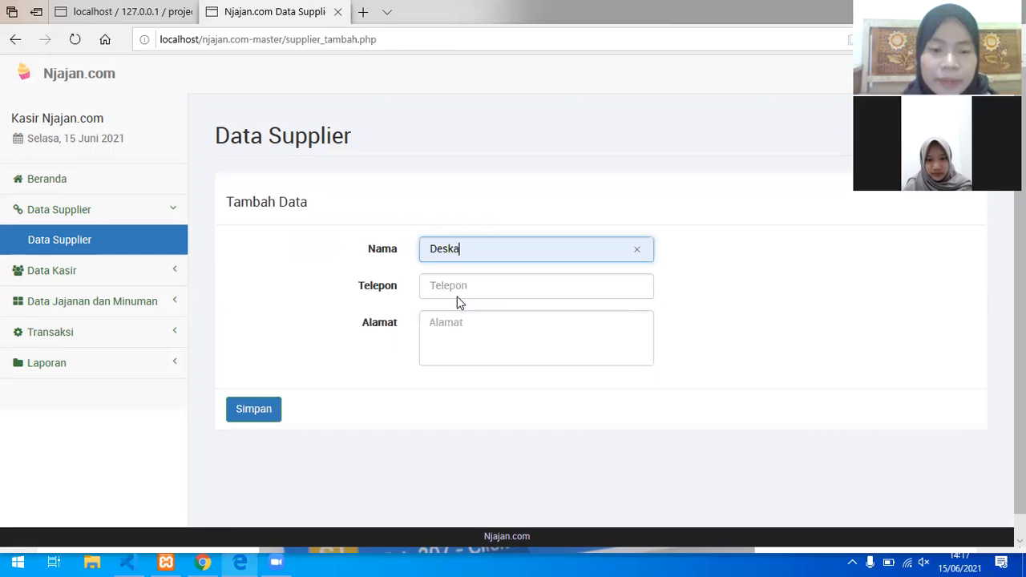
pyautogui.click(457, 295)
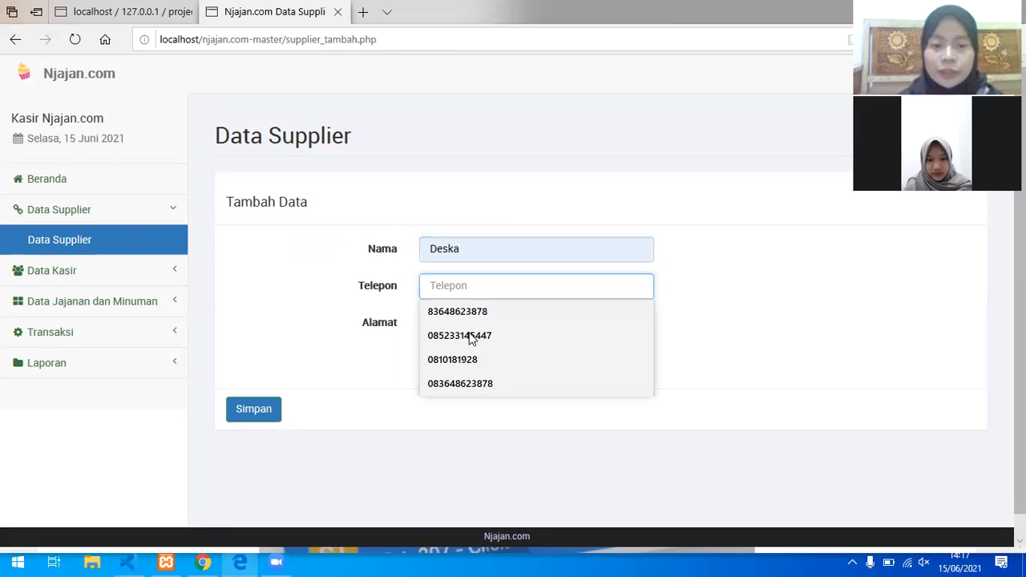
pyautogui.click(473, 318)
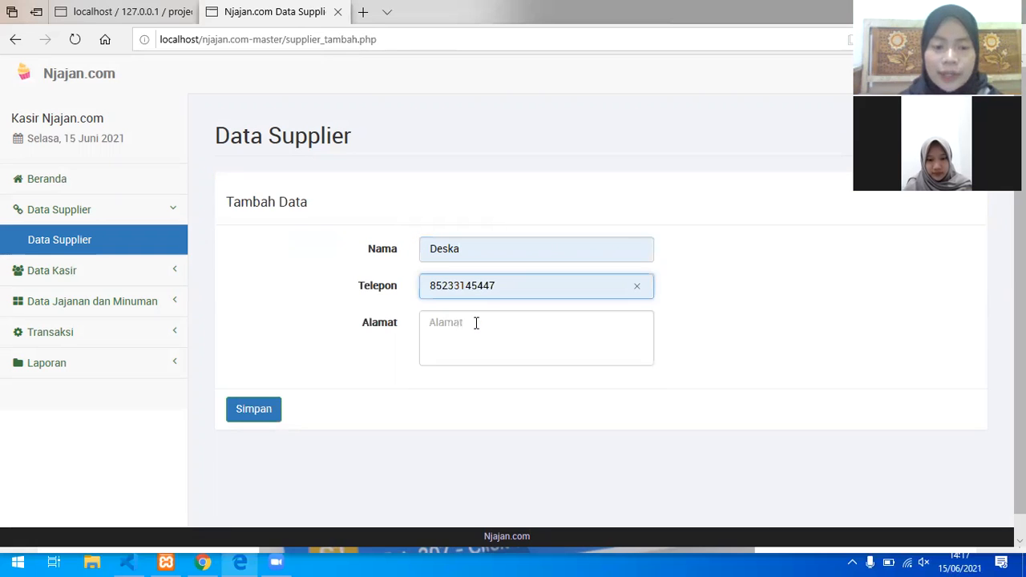
pyautogui.click(475, 323)
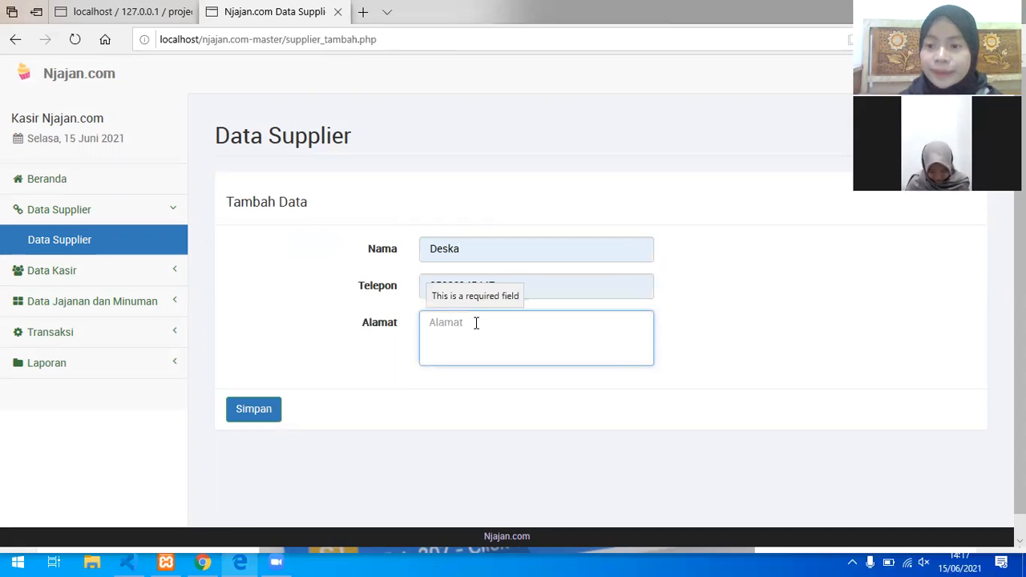
pyautogui.write('J')
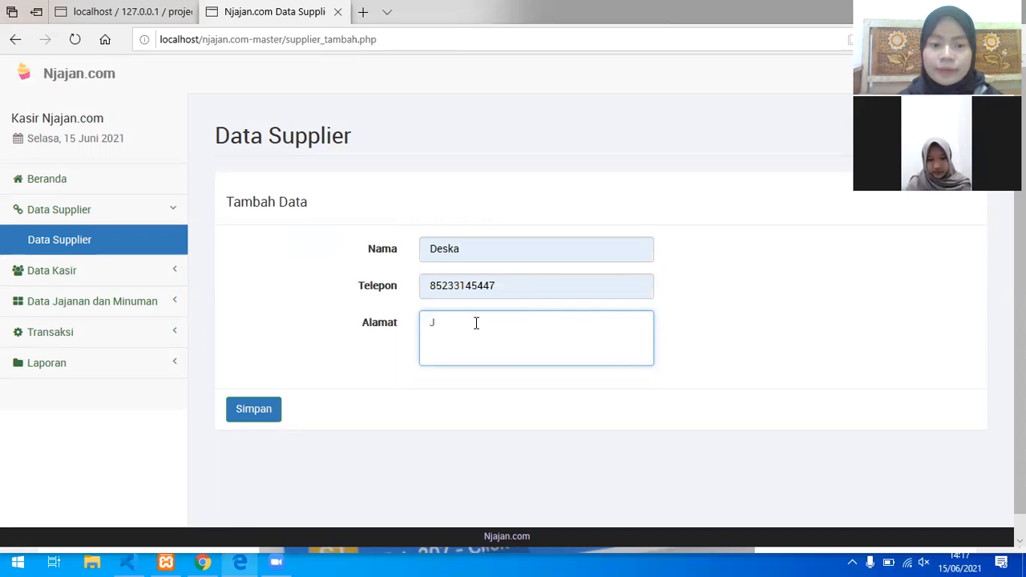
pyautogui.write('ember')
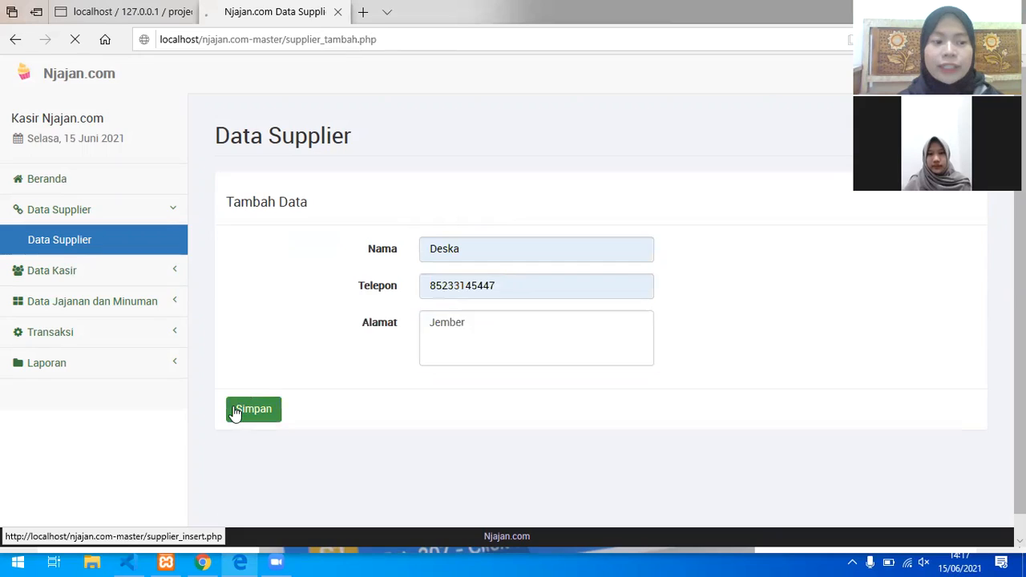
pyautogui.click(236, 412)
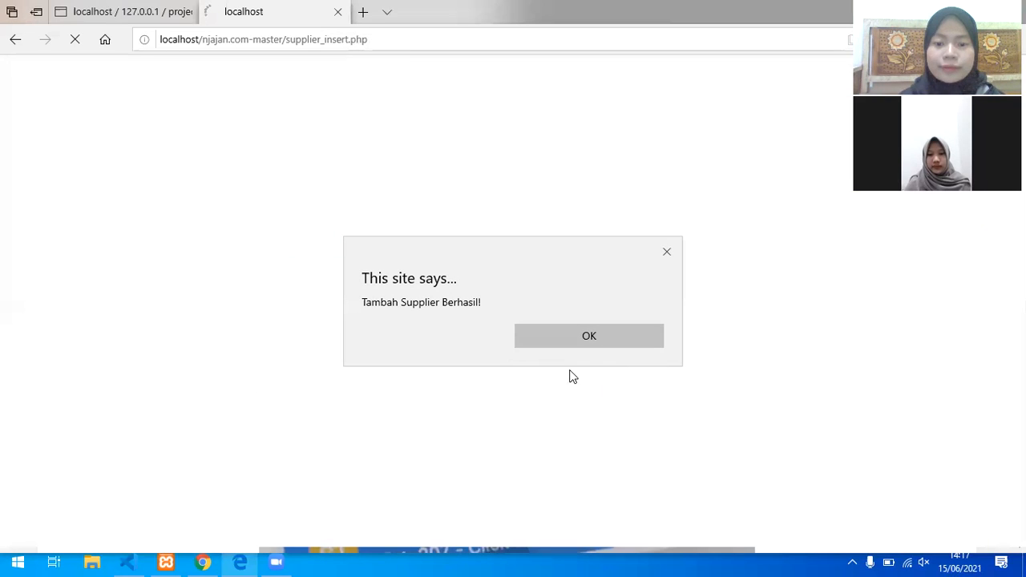
pyautogui.click(611, 335)
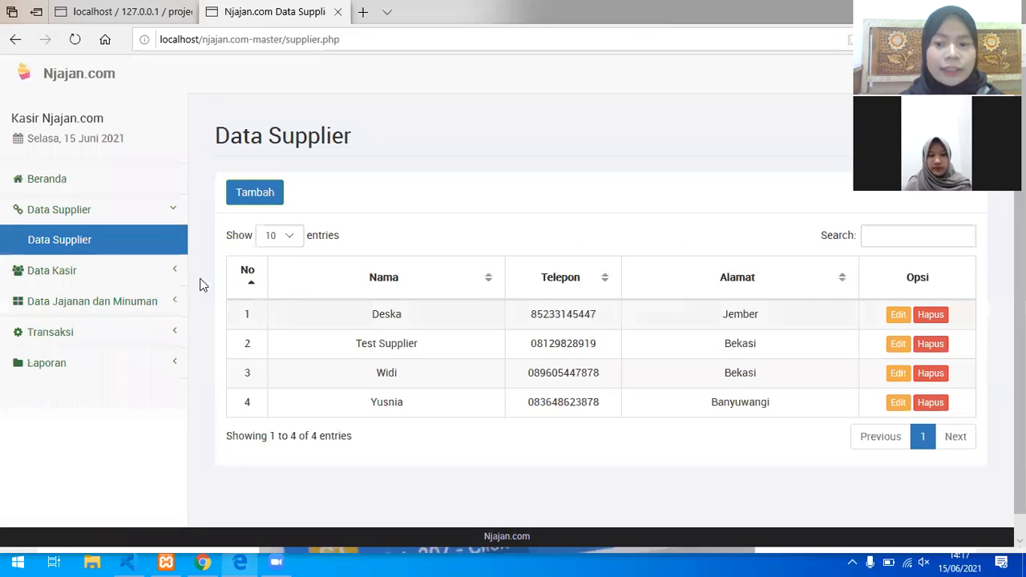
pyautogui.click(160, 276)
pyautogui.click(152, 275)
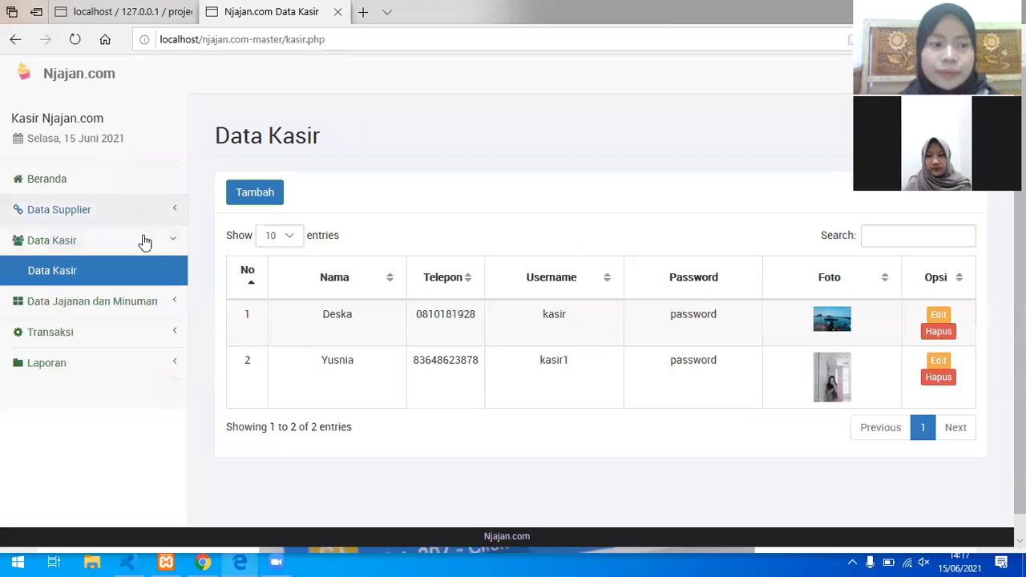
pyautogui.click(144, 209)
pyautogui.click(144, 240)
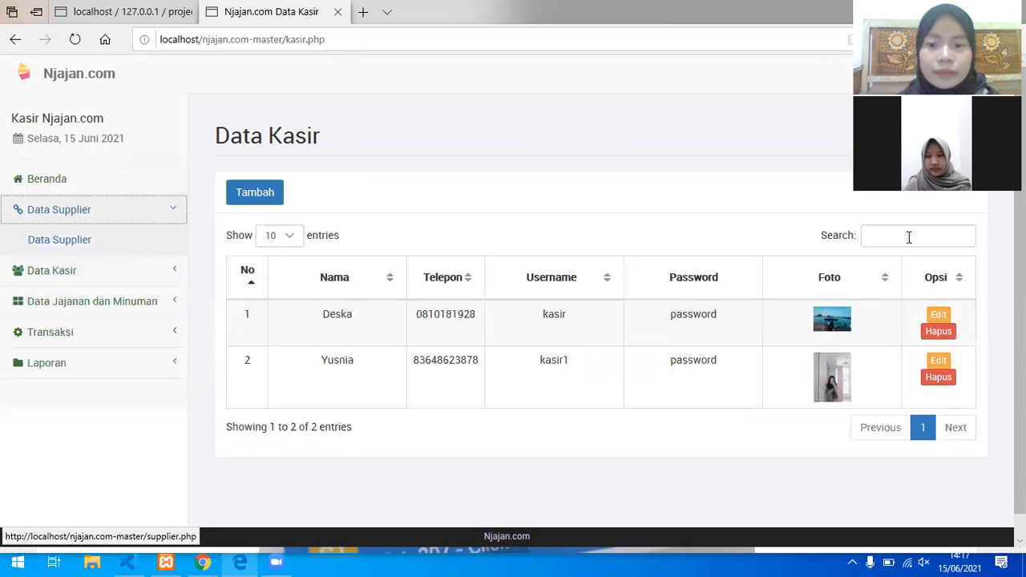
pyautogui.click(909, 237)
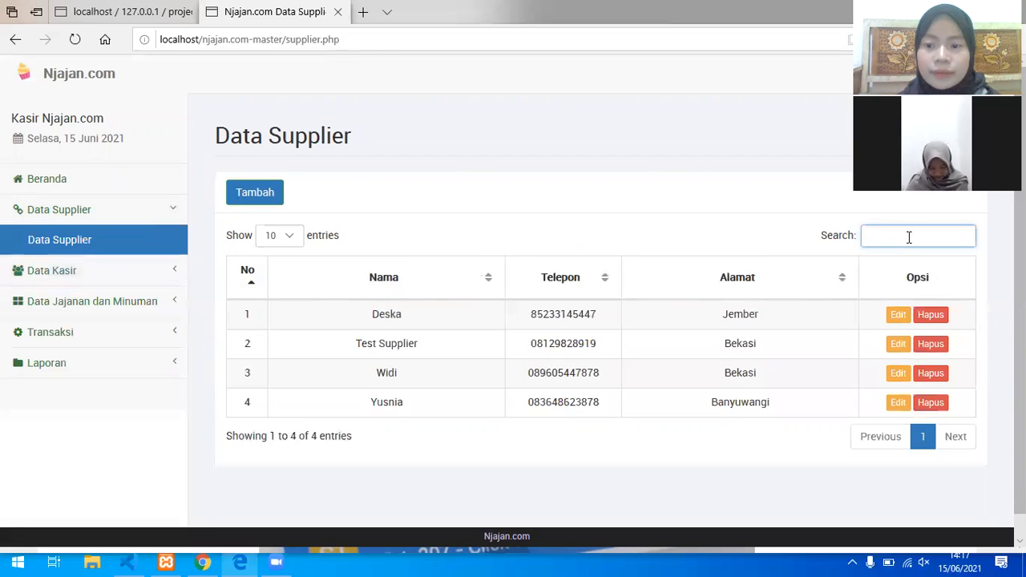
pyautogui.write('des')
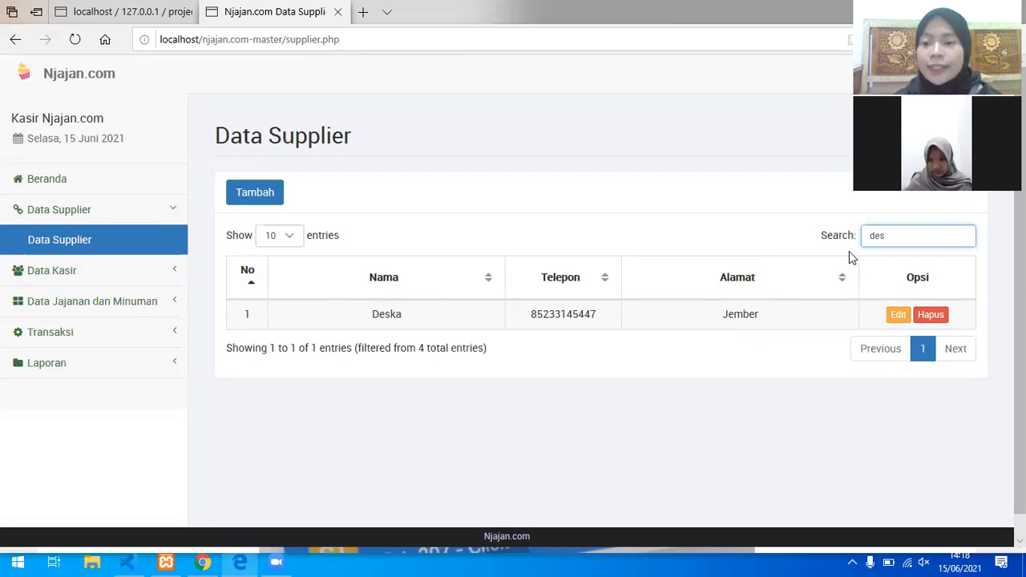
pyautogui.press('BackSpace')
pyautogui.press('BackSpace')
pyautogui.press('BackSpace')
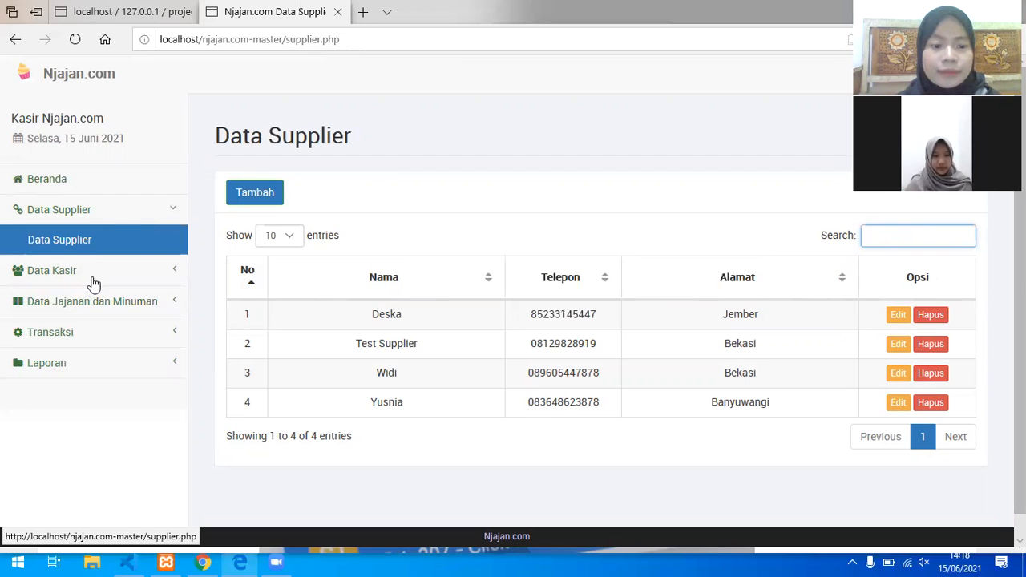
# Step: Expand the Data Kasir cashier section in the sidebar
pyautogui.click(93, 279)
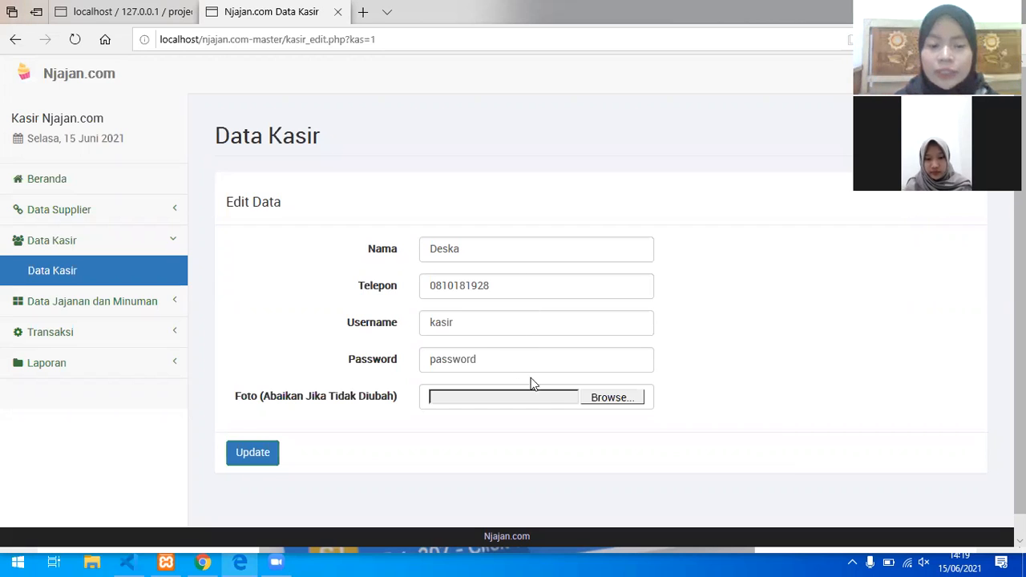
# Step: Replace the first cashier's photo with the WhatsApp beach image from Downloads and save
pyautogui.click(610, 398)
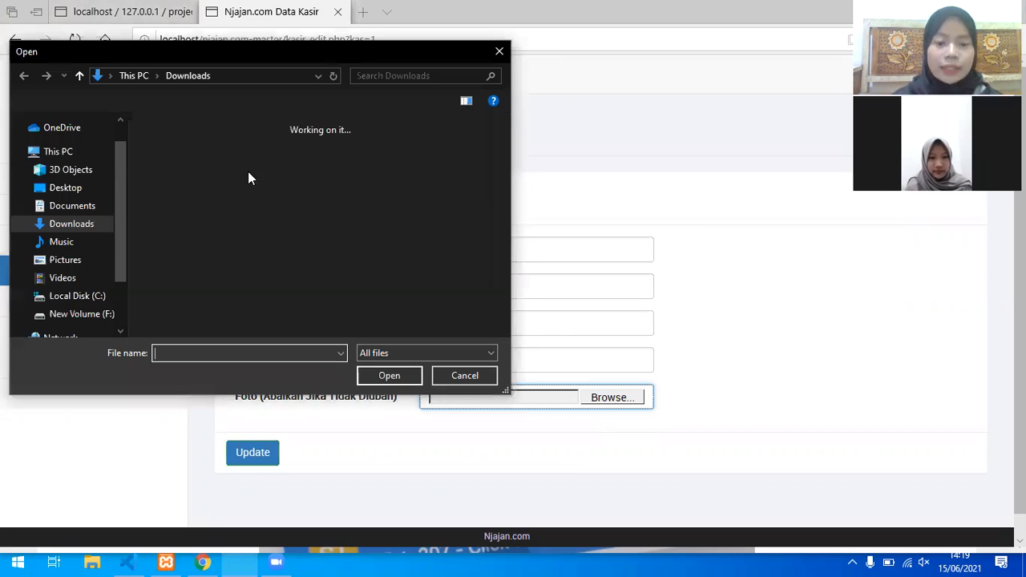
pyautogui.click(383, 375)
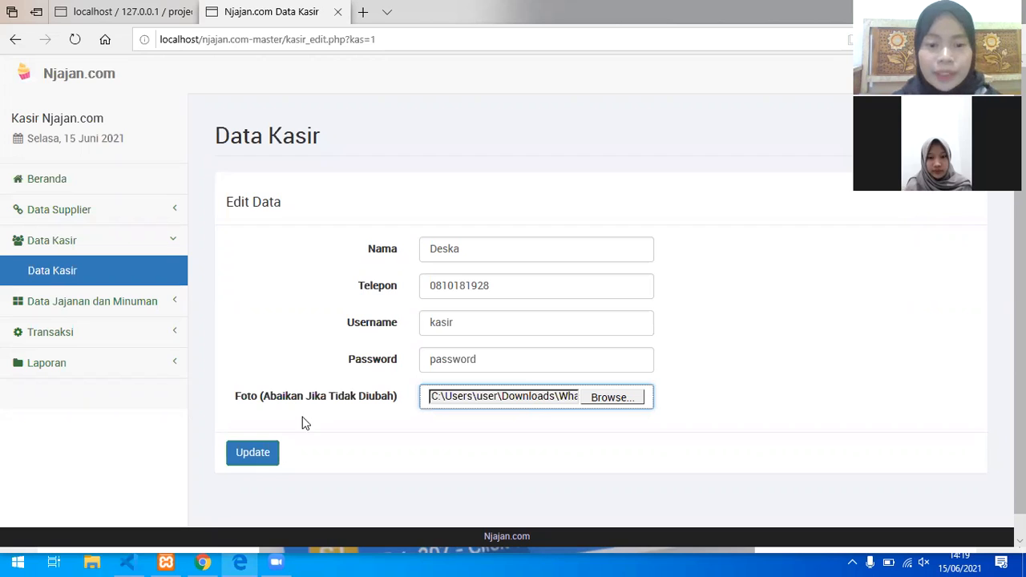
pyautogui.click(272, 455)
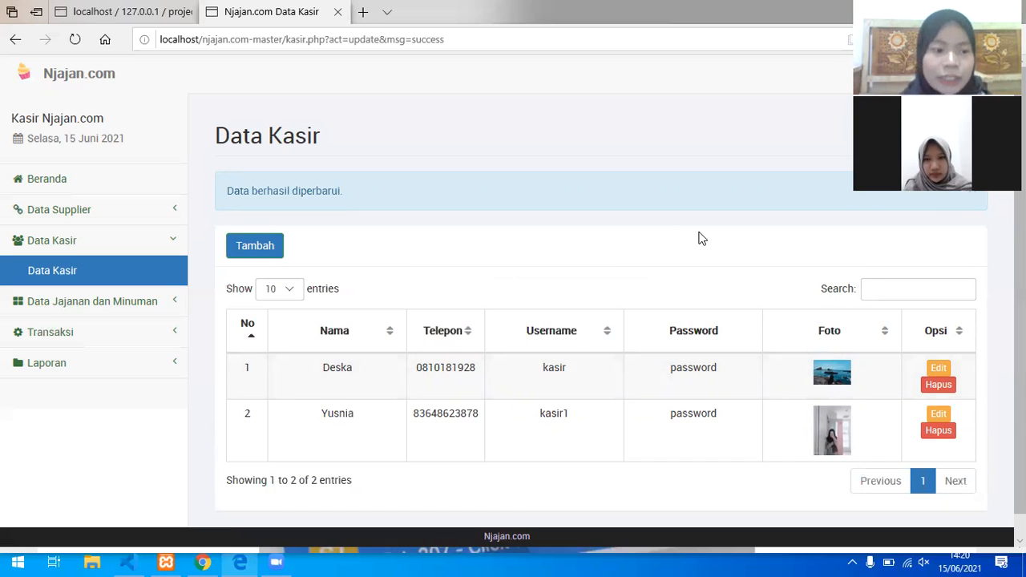
# Step: Open the Barang Masuk incoming-stock list and start a new entry
pyautogui.click(174, 303)
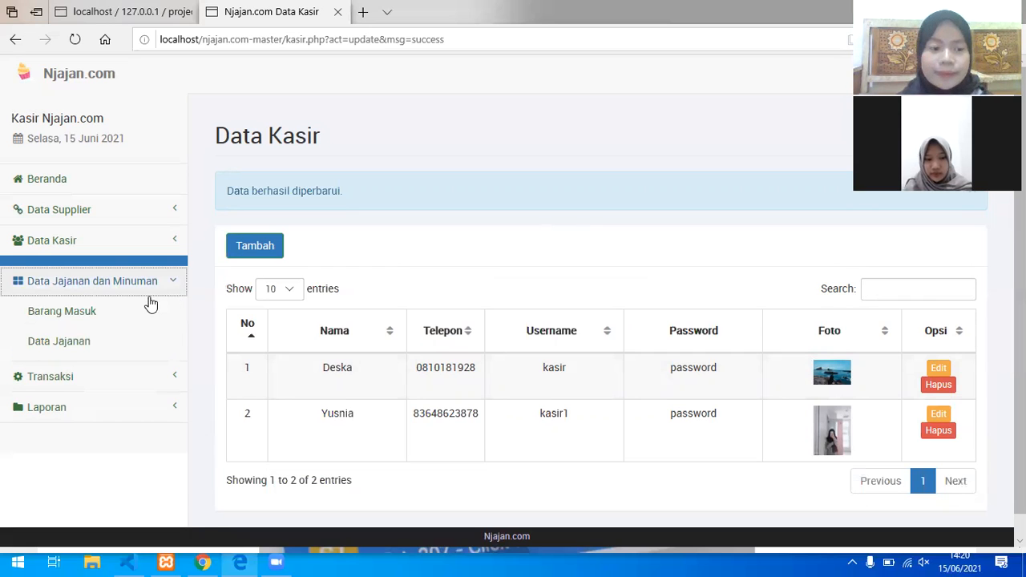
pyautogui.click(150, 303)
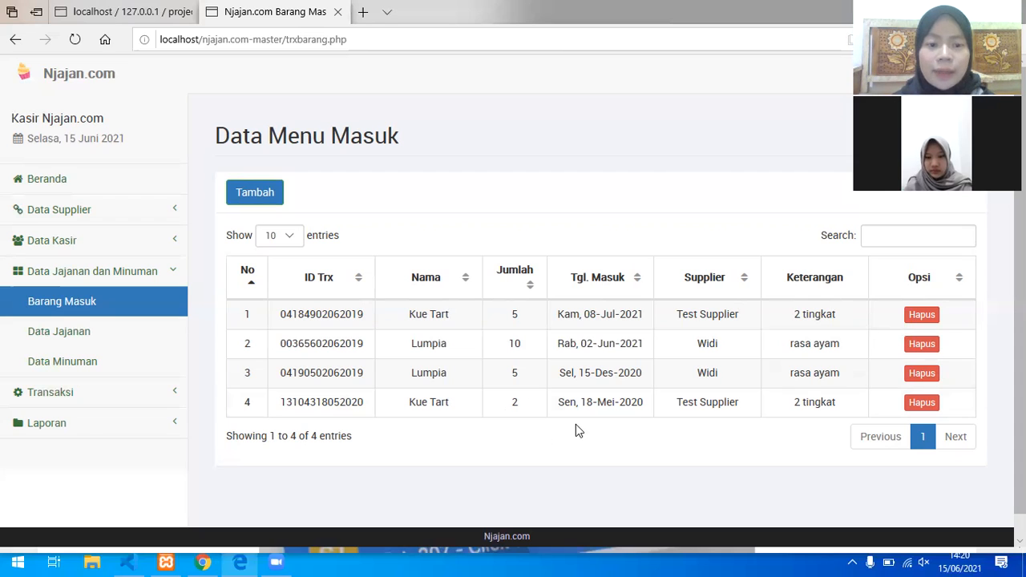
pyautogui.click(275, 200)
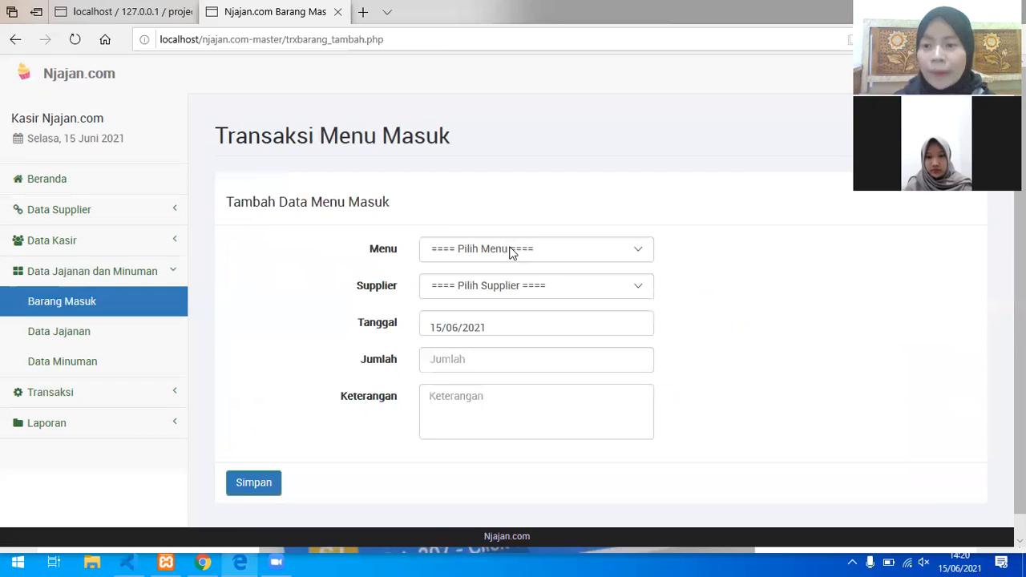
# Step: Record 5 Cake Rainbow from the first supplier with note 'Enak' and save it
pyautogui.click(567, 254)
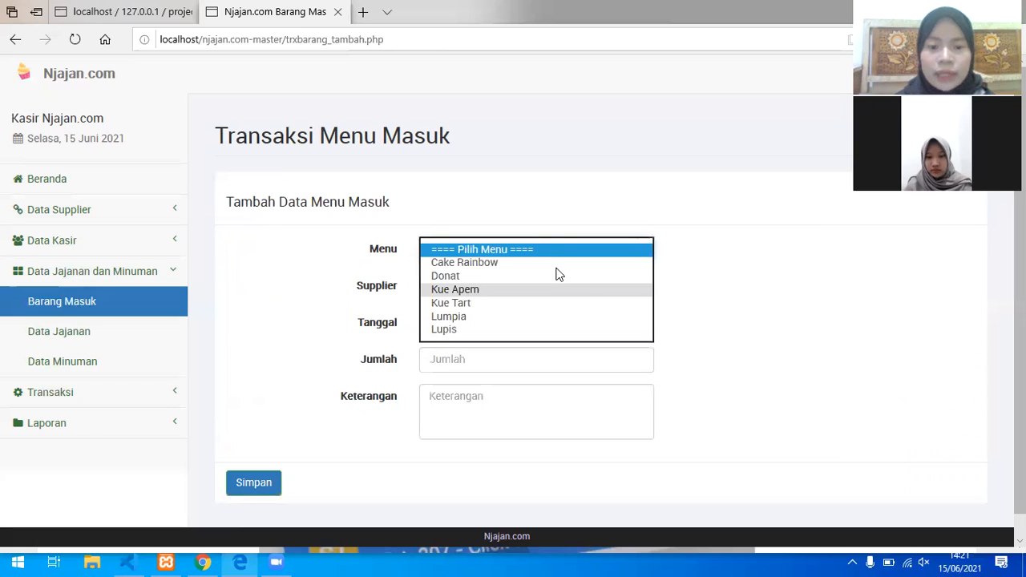
pyautogui.click(556, 261)
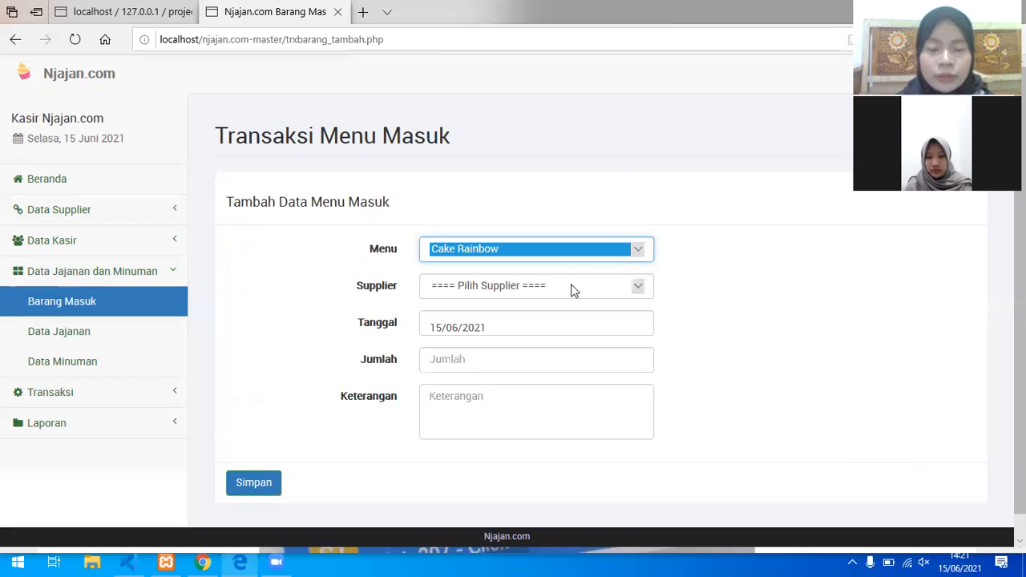
pyautogui.click(570, 285)
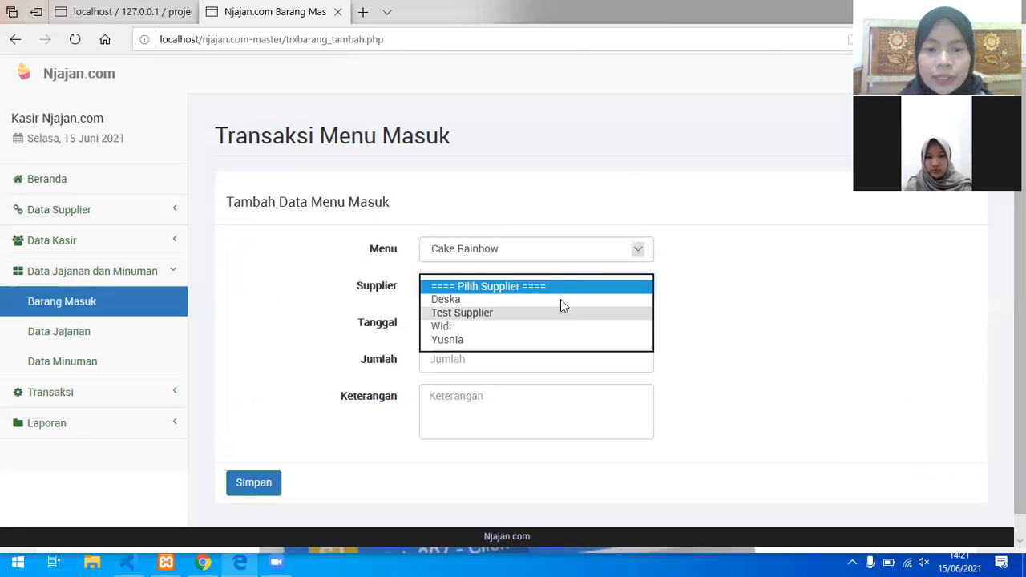
pyautogui.click(560, 299)
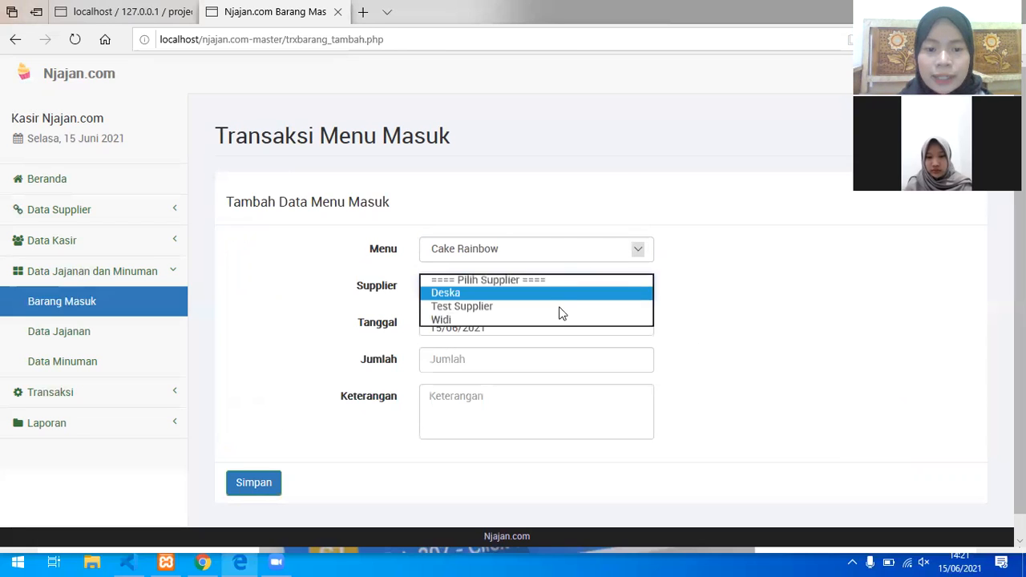
pyautogui.click(517, 366)
pyautogui.write('5')
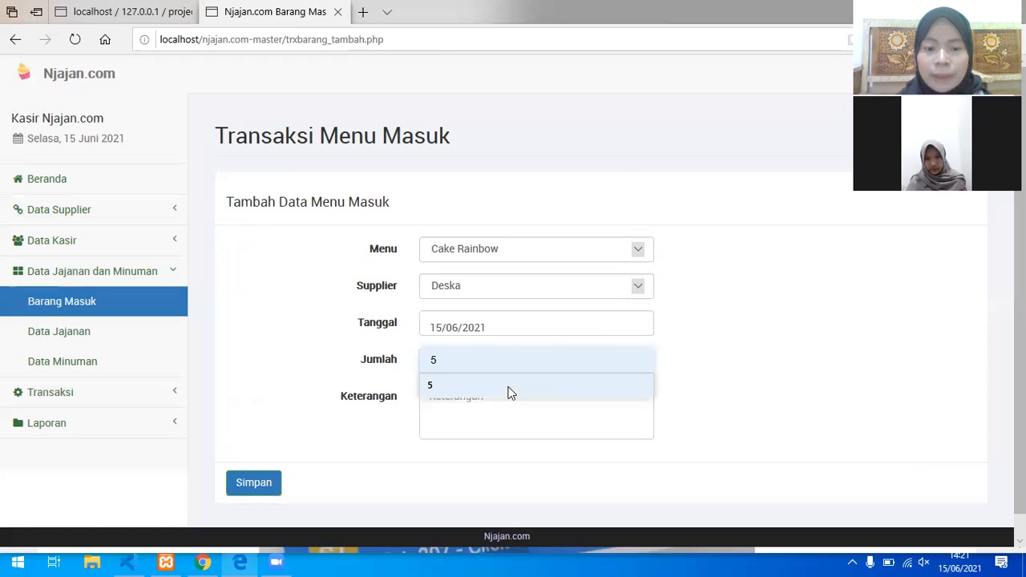
pyautogui.click(511, 393)
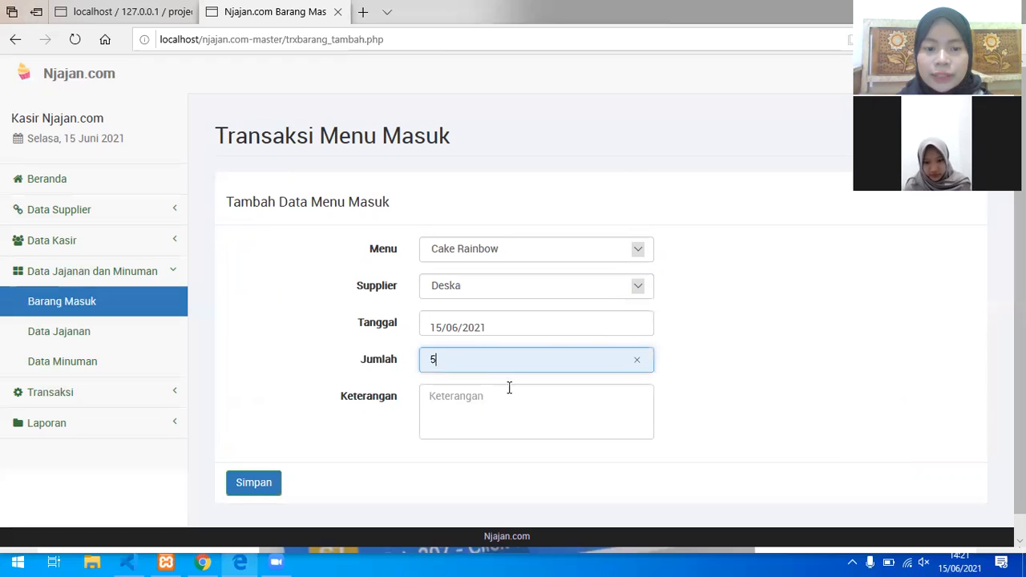
pyautogui.click(496, 390)
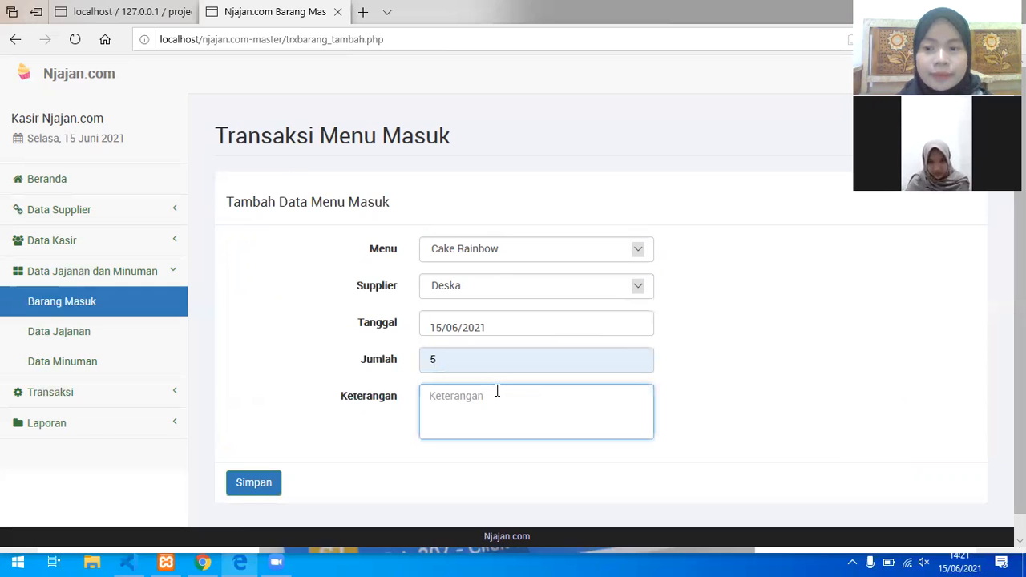
pyautogui.write('Enak')
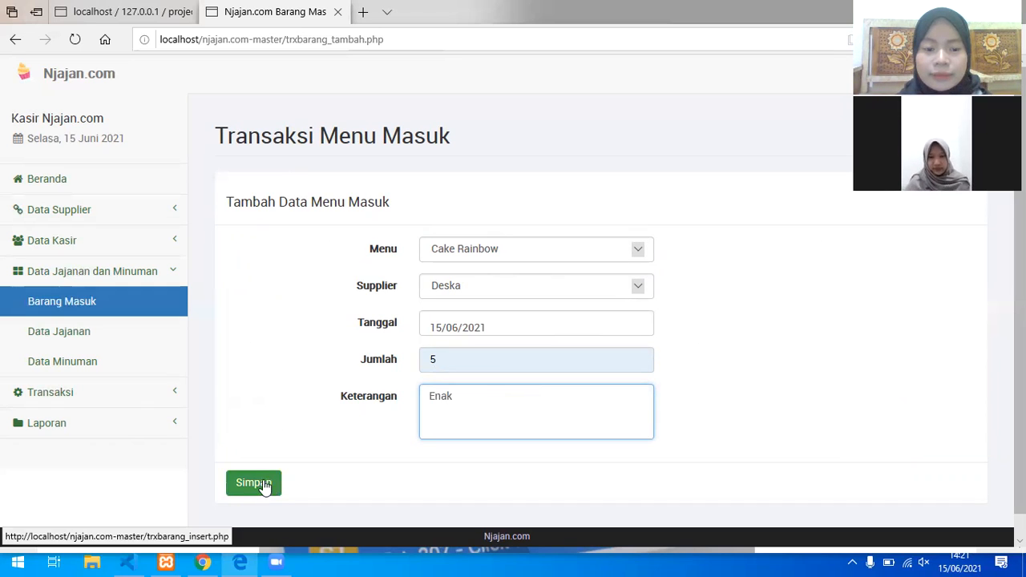
pyautogui.click(263, 484)
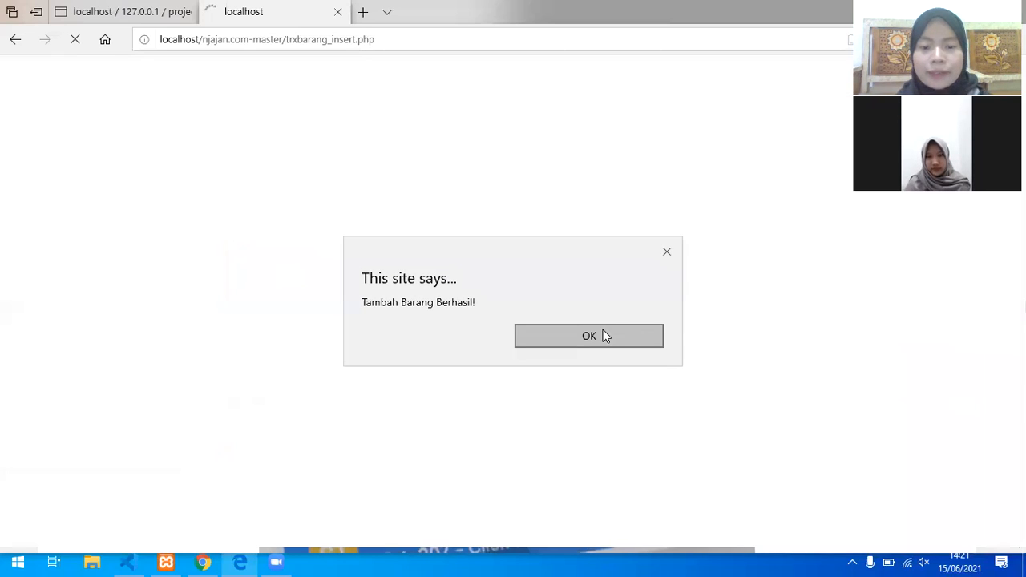
pyautogui.click(602, 329)
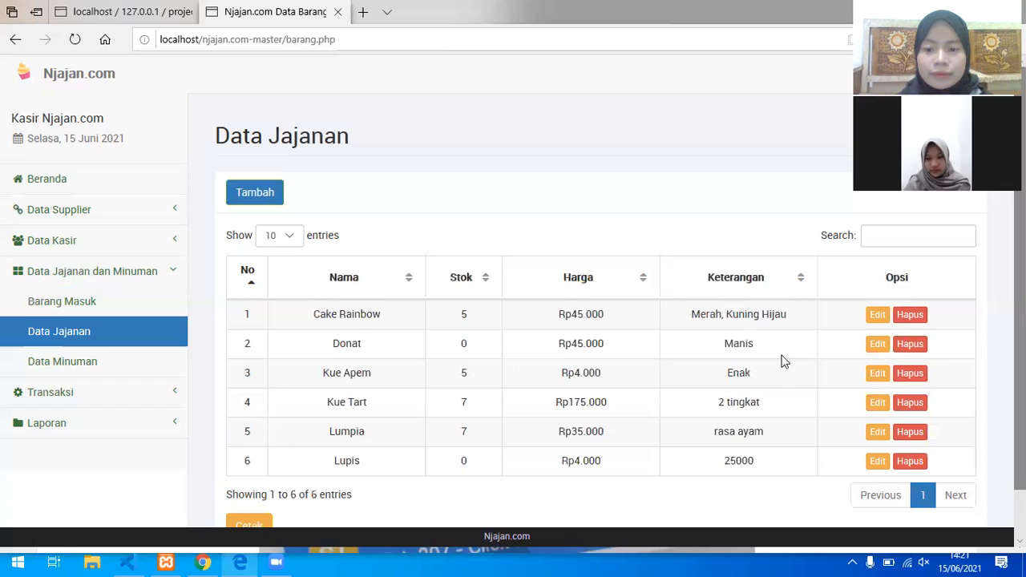
# Step: Scroll down the Data Jajanan list and print the snack stock report with Cetak
pyautogui.scroll(-1, 786, 321)
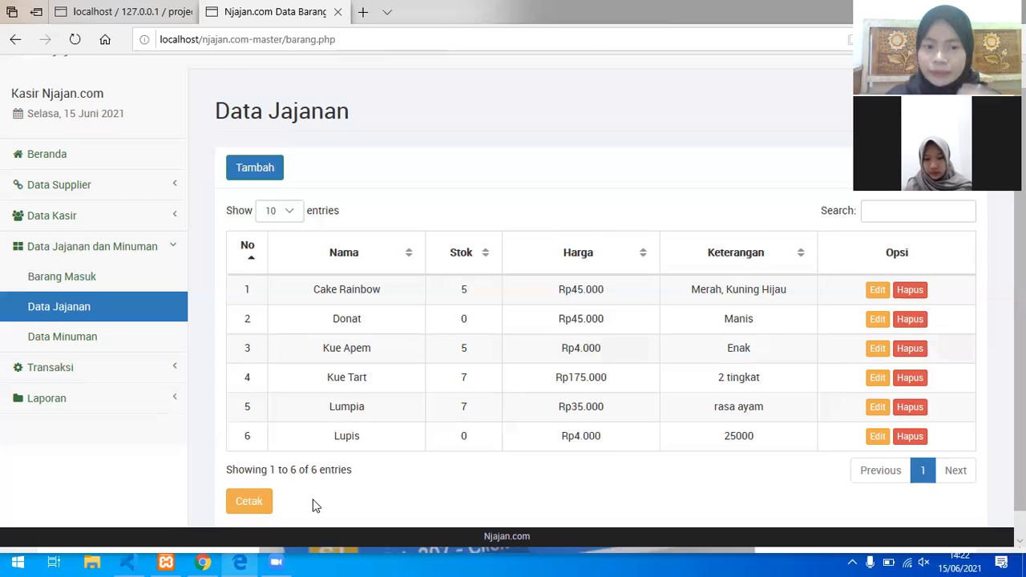
pyautogui.click(245, 509)
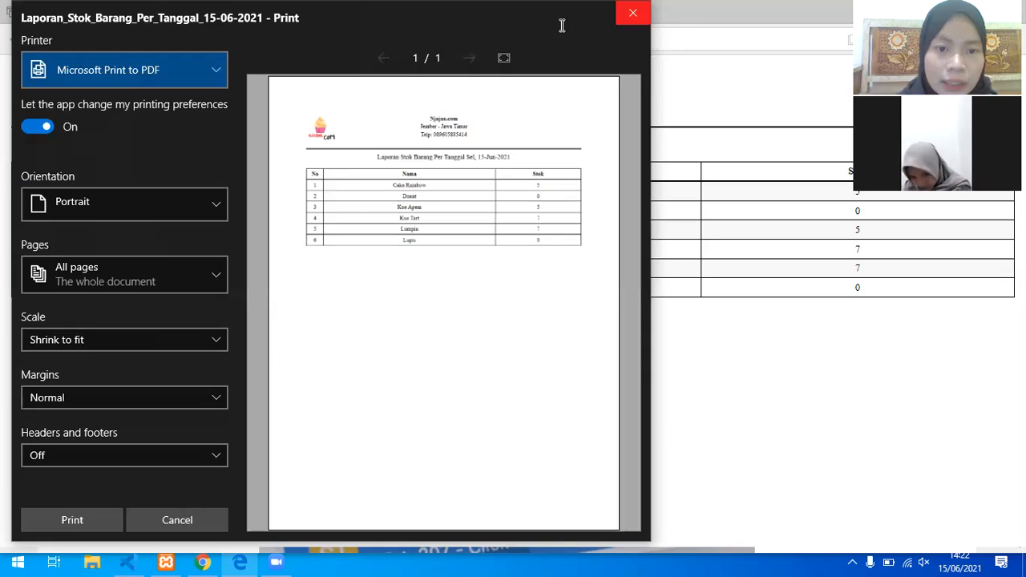
# Step: Cancel the stock report print preview and return to the Data Barang snack list tab
pyautogui.press('Escape')
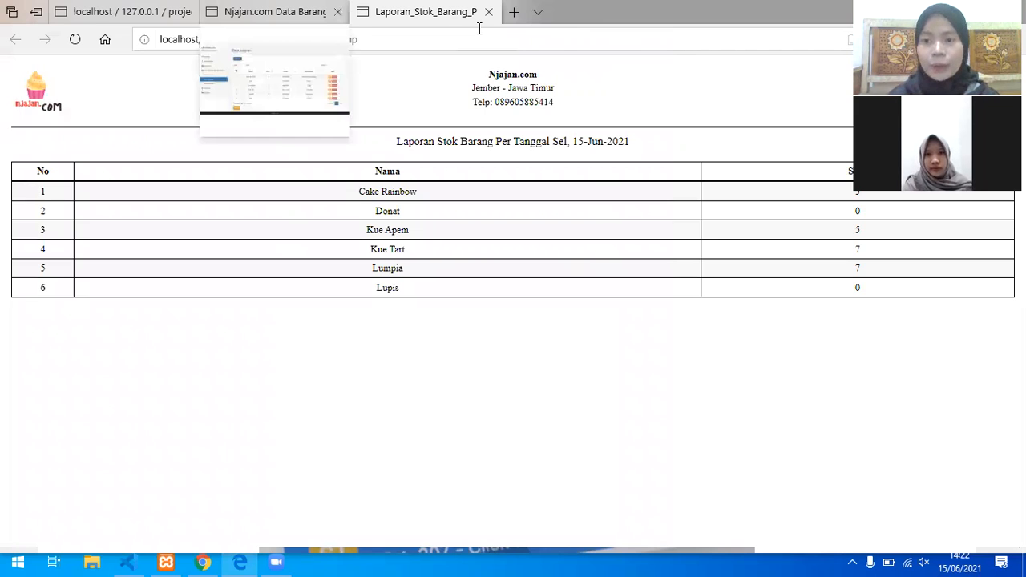
pyautogui.click(272, 11)
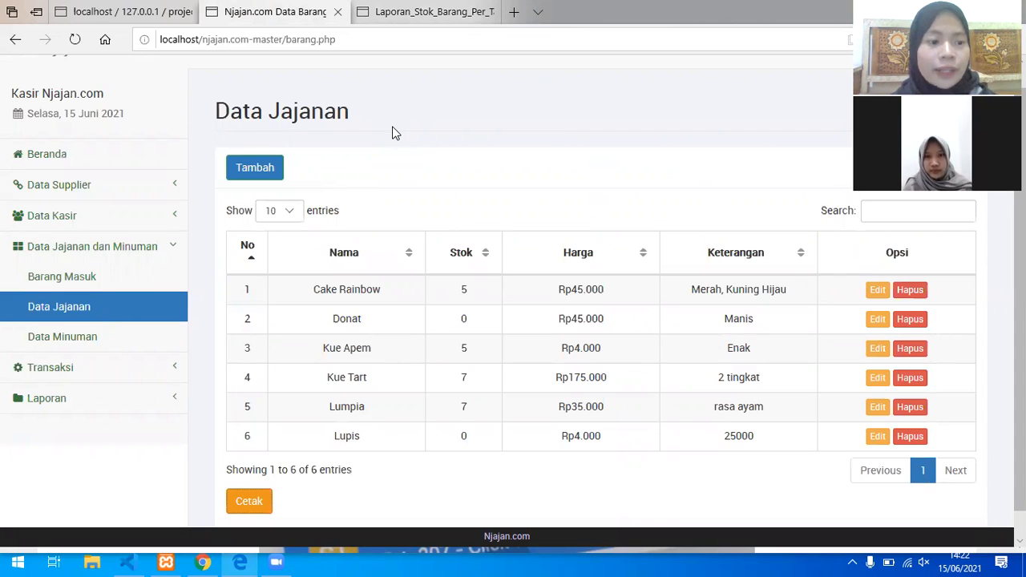
# Step: Open the Data Minuman drinks list and start adding a new drink
pyautogui.click(97, 343)
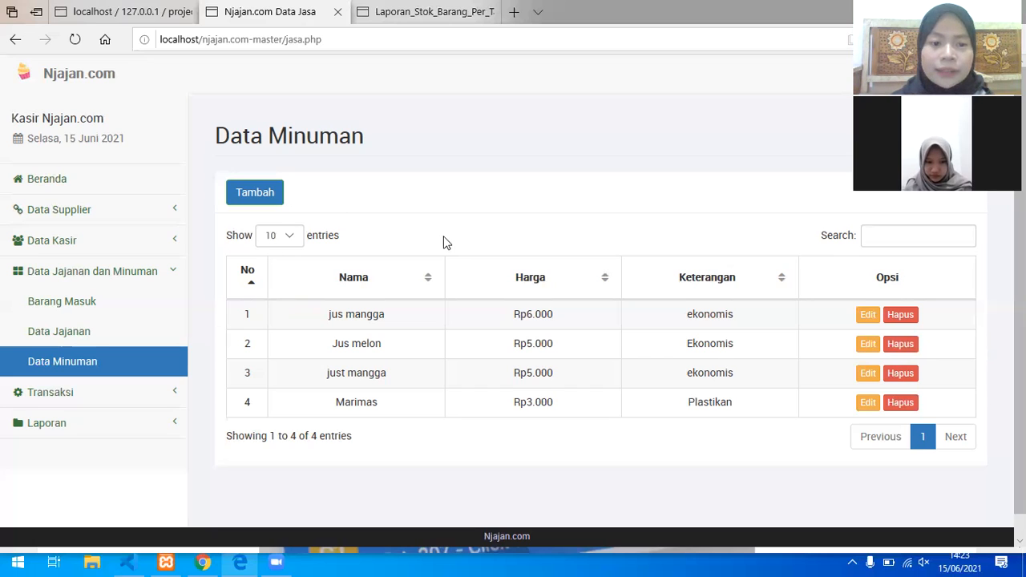
pyautogui.click(264, 195)
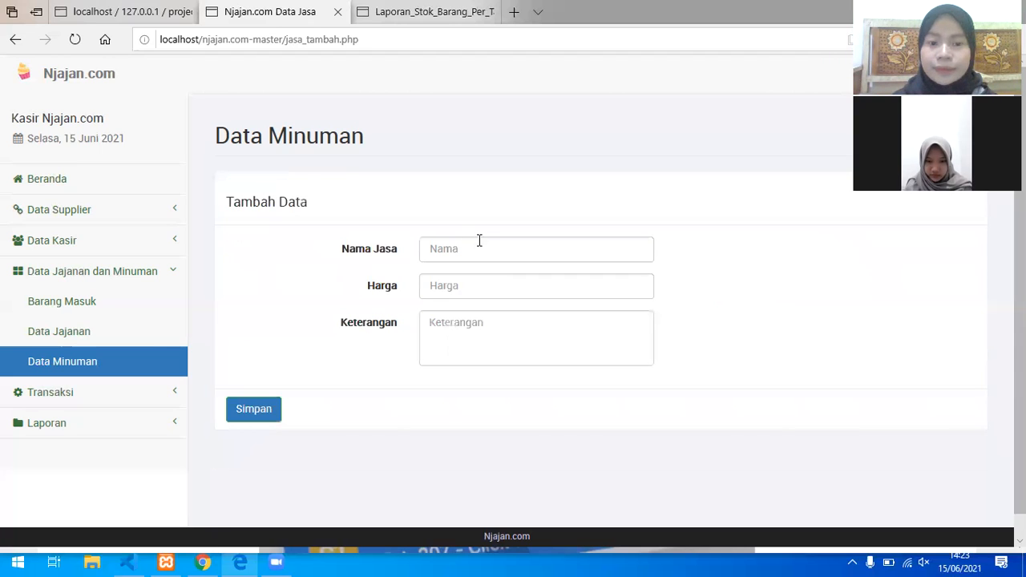
# Step: Add the drink Jus Mangga priced 5000 with description Manis and save it
pyautogui.click(485, 249)
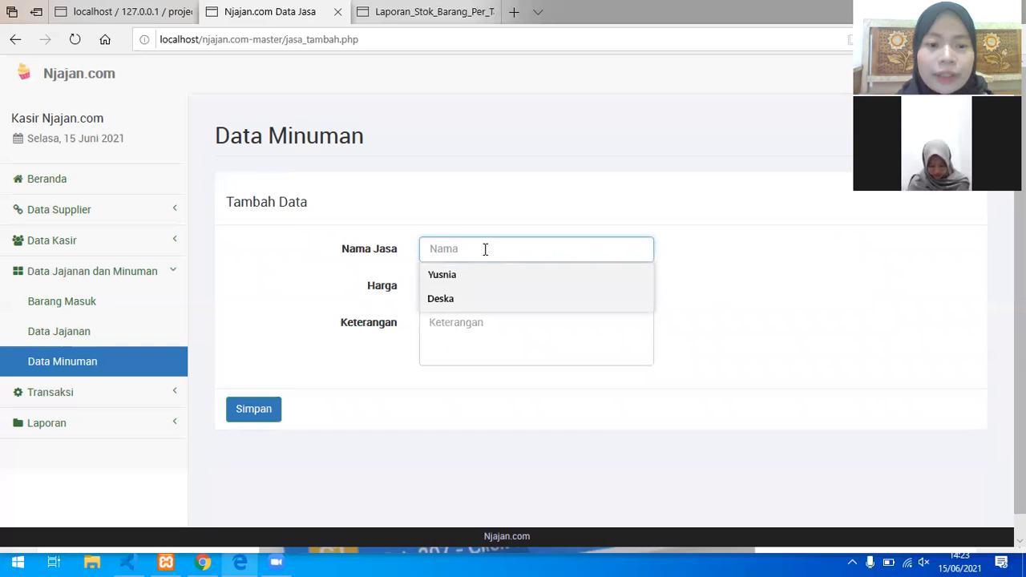
pyautogui.write('Jus')
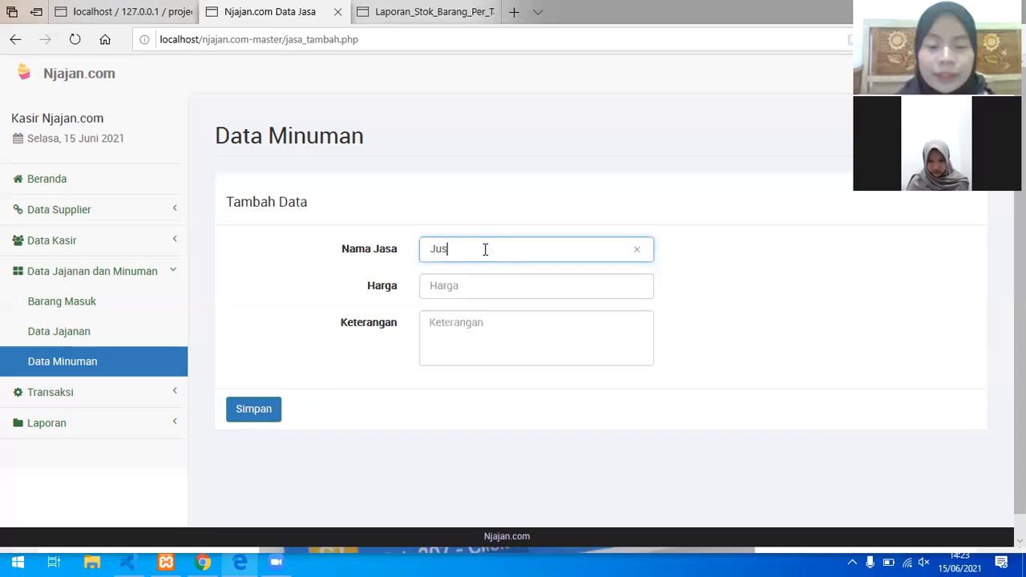
pyautogui.write(' Mangg')
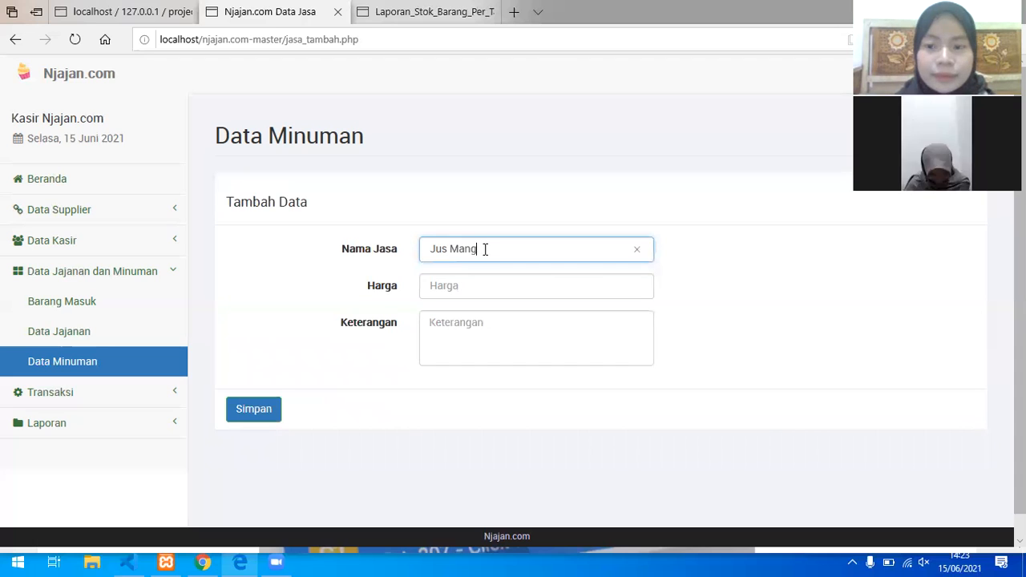
pyautogui.write('a')
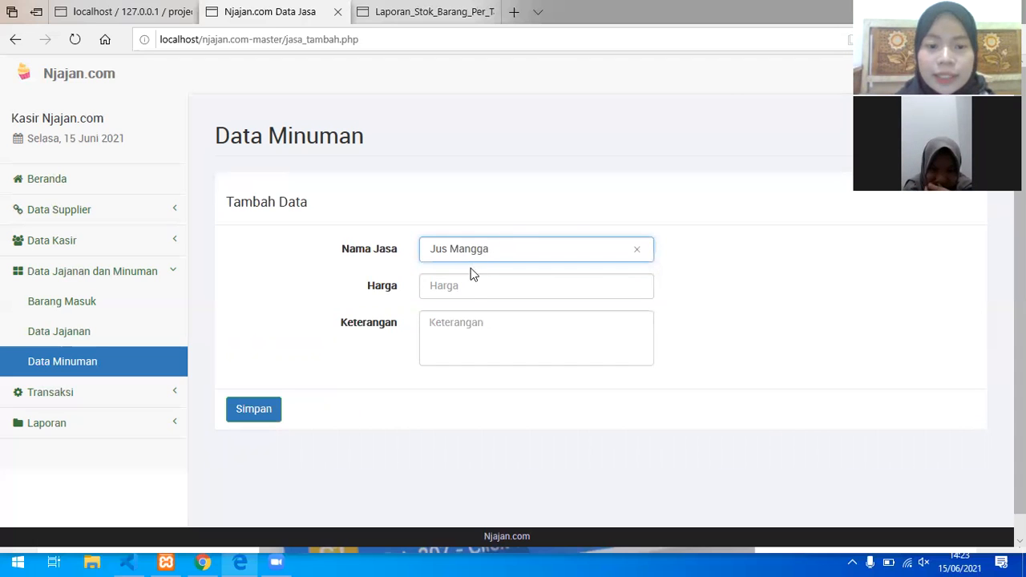
pyautogui.click(471, 291)
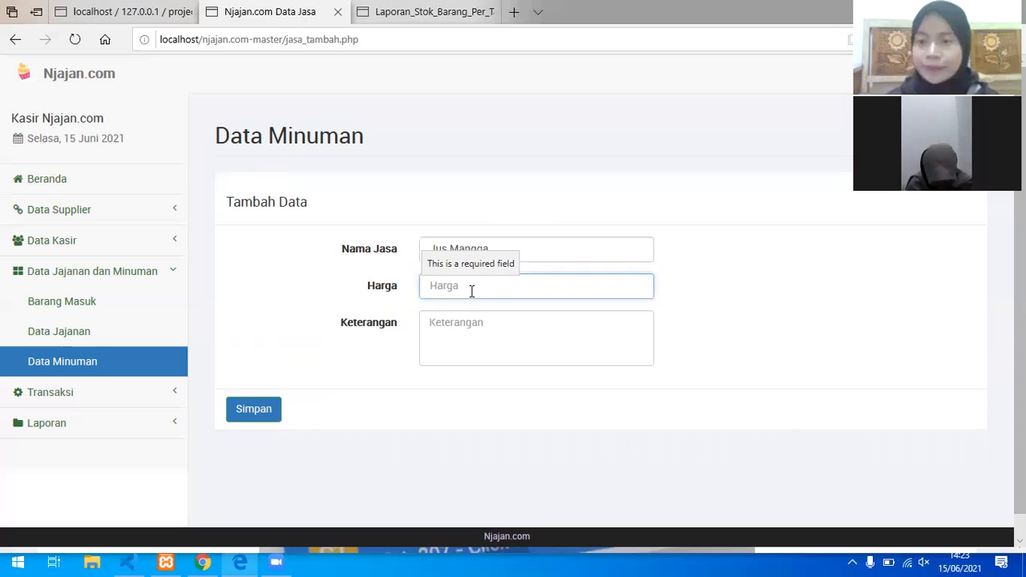
pyautogui.write('5000')
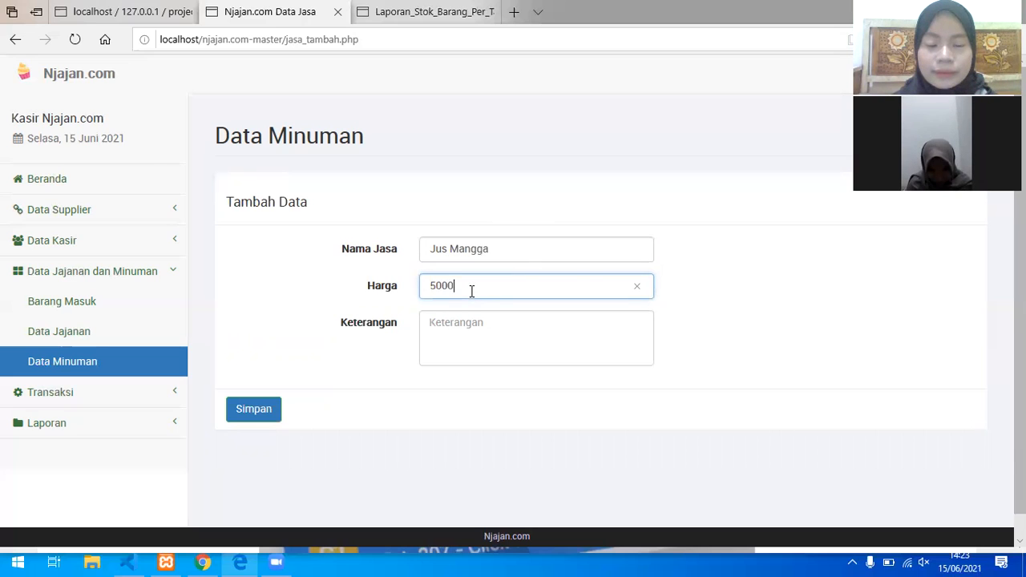
pyautogui.click(472, 322)
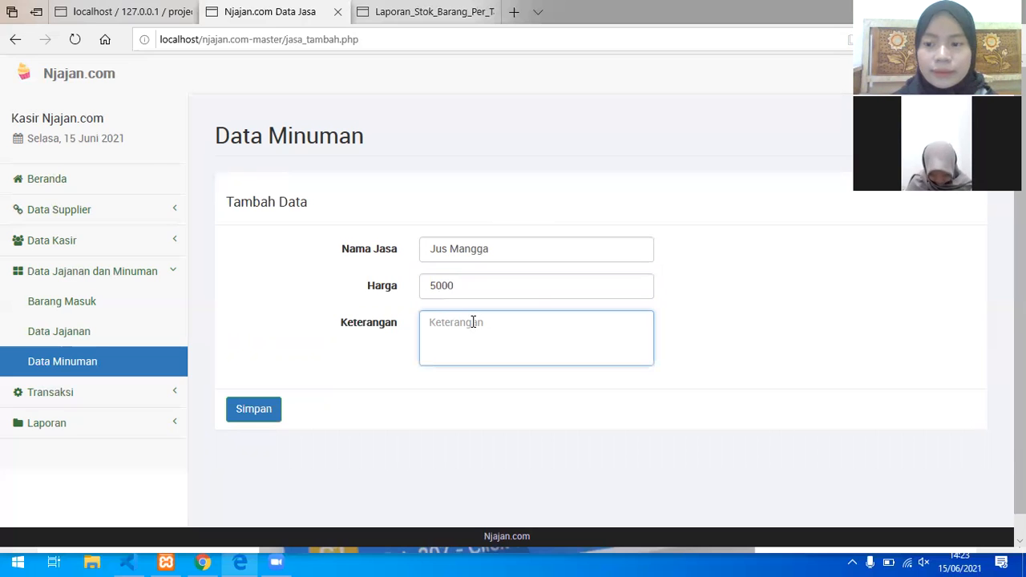
pyautogui.write('Ma')
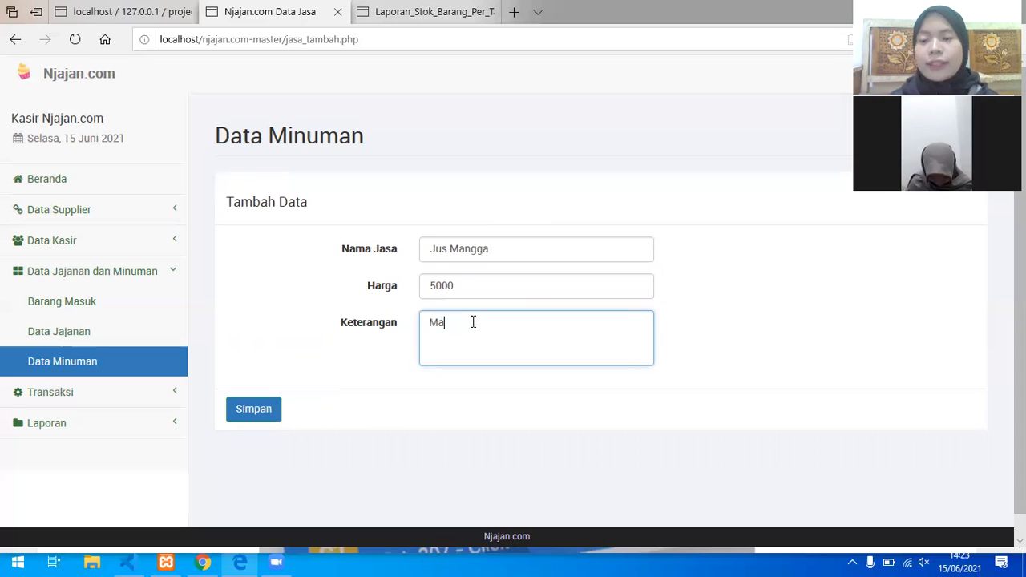
pyautogui.write('nis')
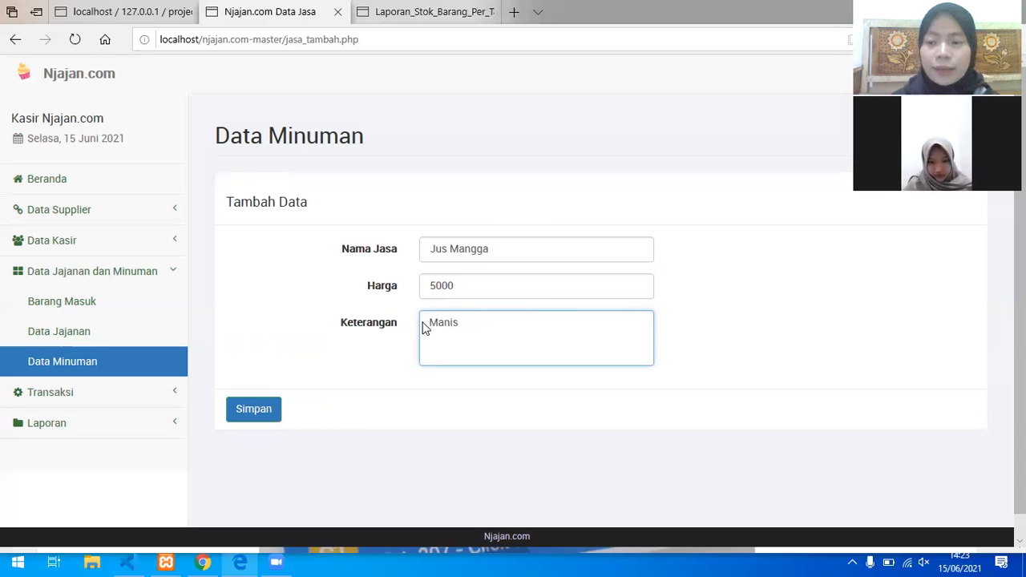
pyautogui.click(265, 415)
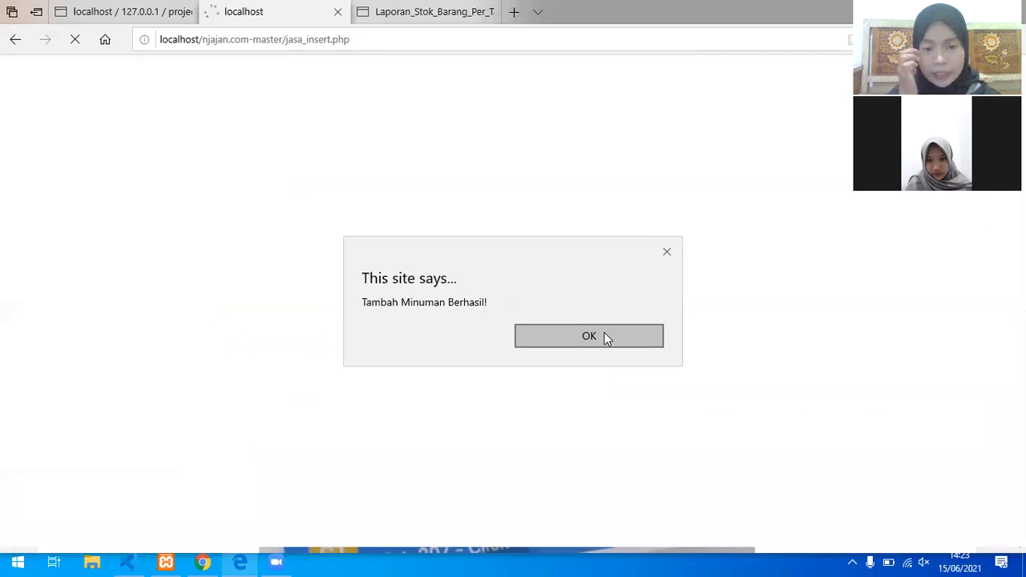
pyautogui.click(605, 336)
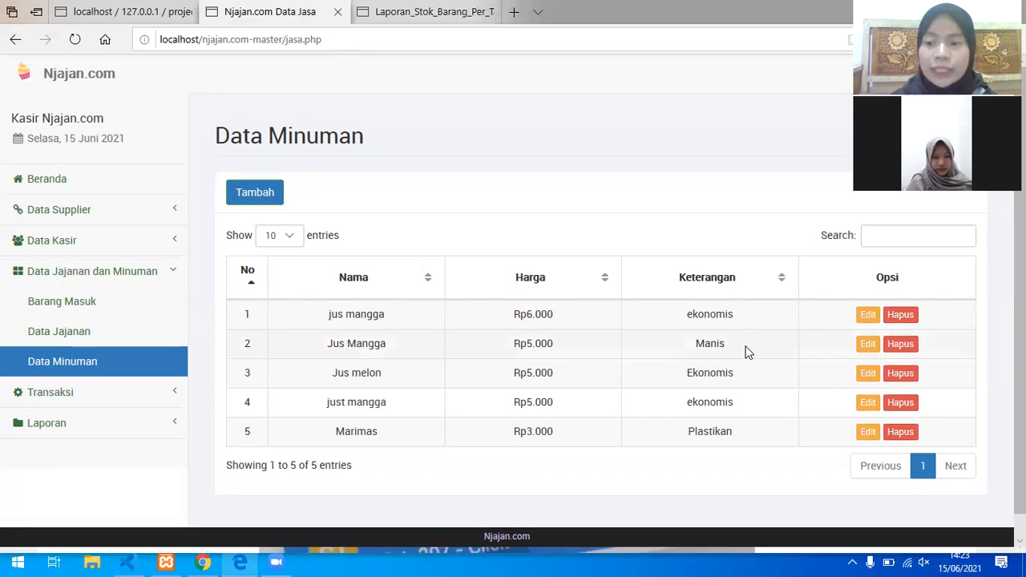
pyautogui.click(81, 395)
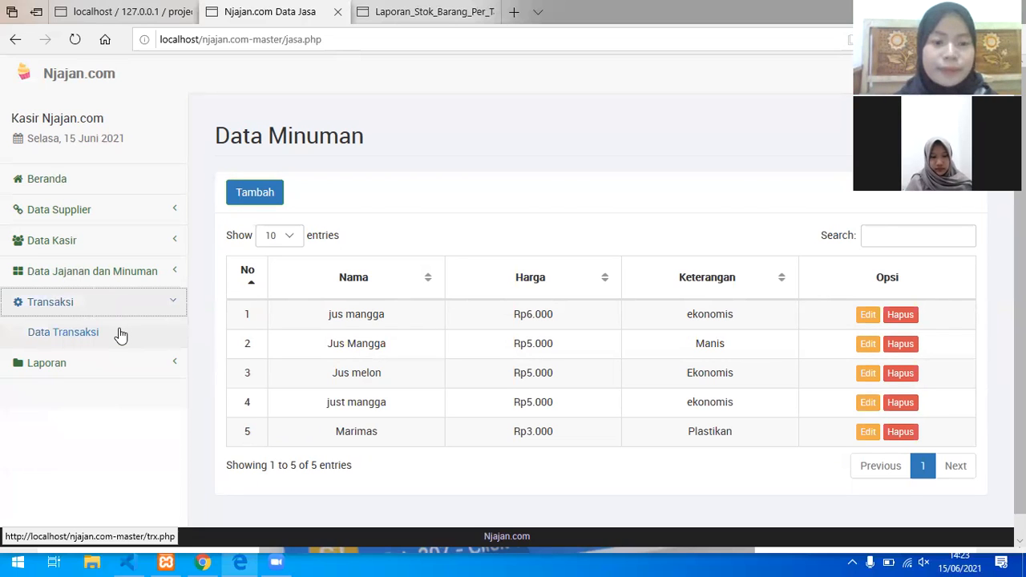
pyautogui.click(120, 335)
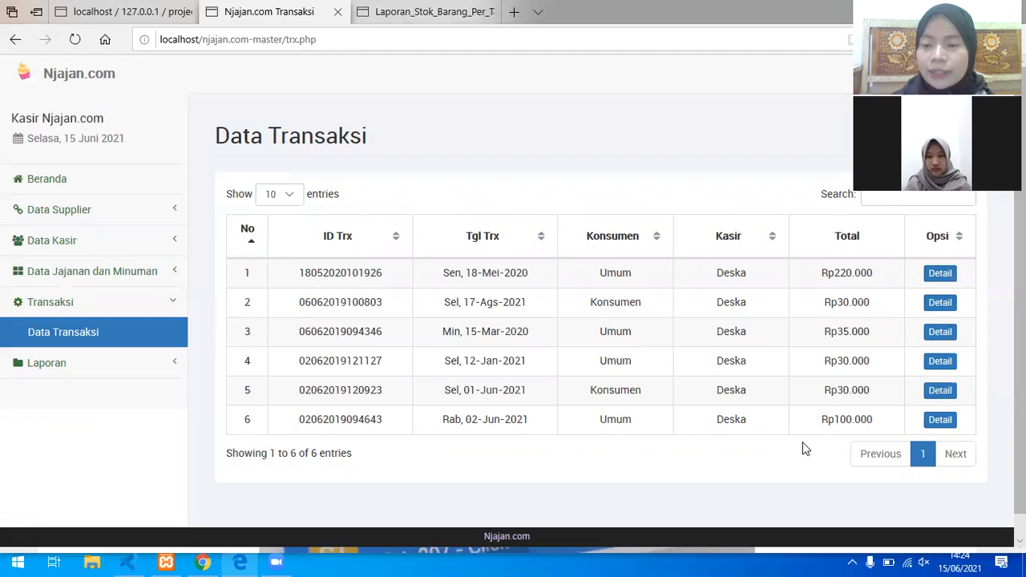
pyautogui.click(940, 273)
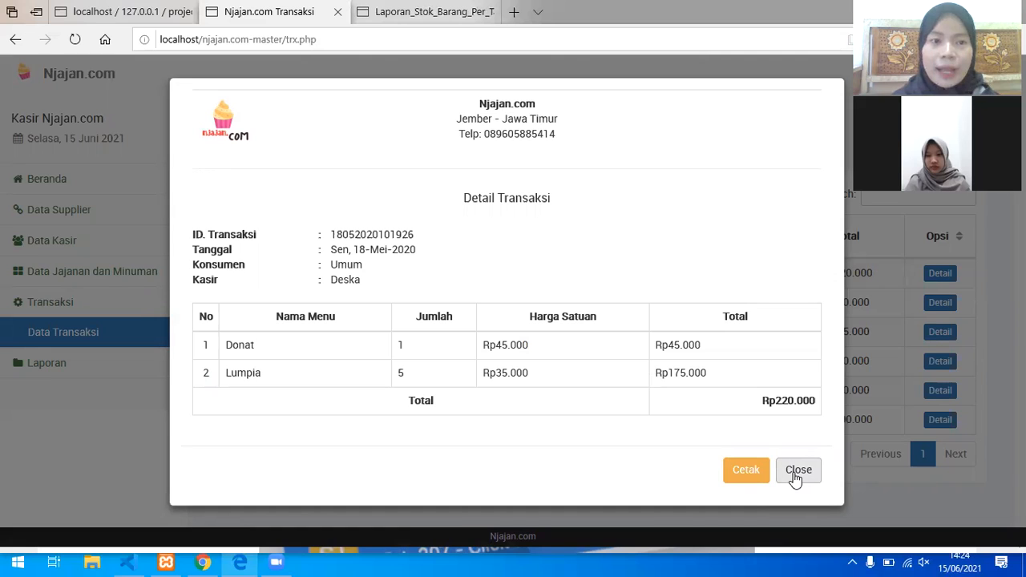
pyautogui.click(797, 479)
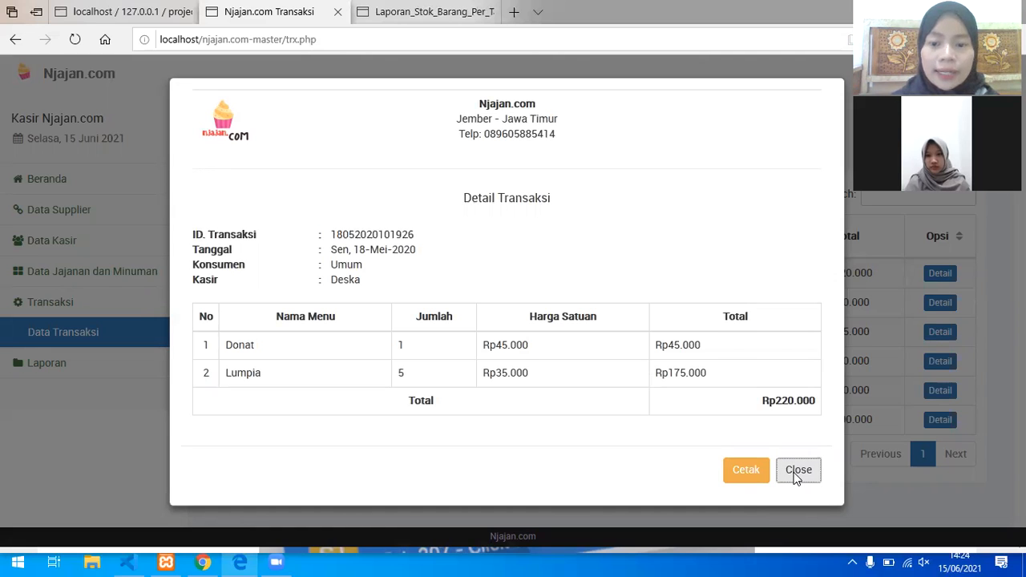
pyautogui.click(918, 298)
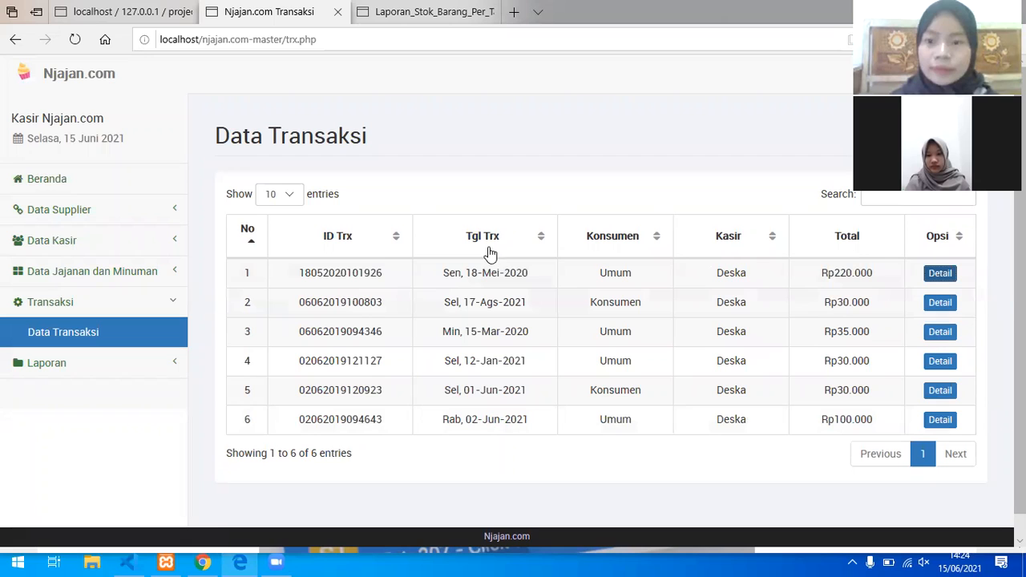
pyautogui.click(940, 273)
pyautogui.click(746, 476)
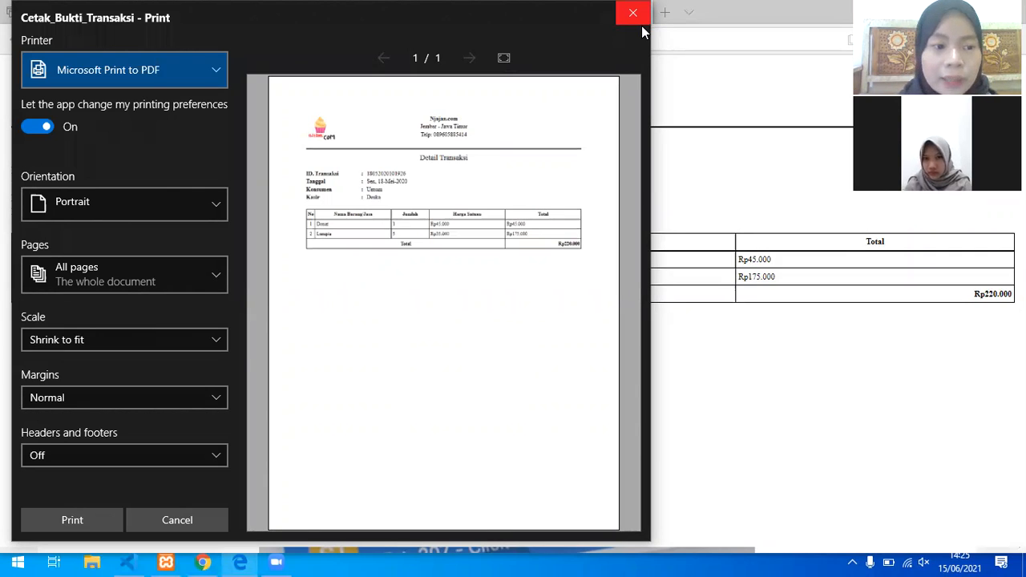
pyautogui.click(640, 22)
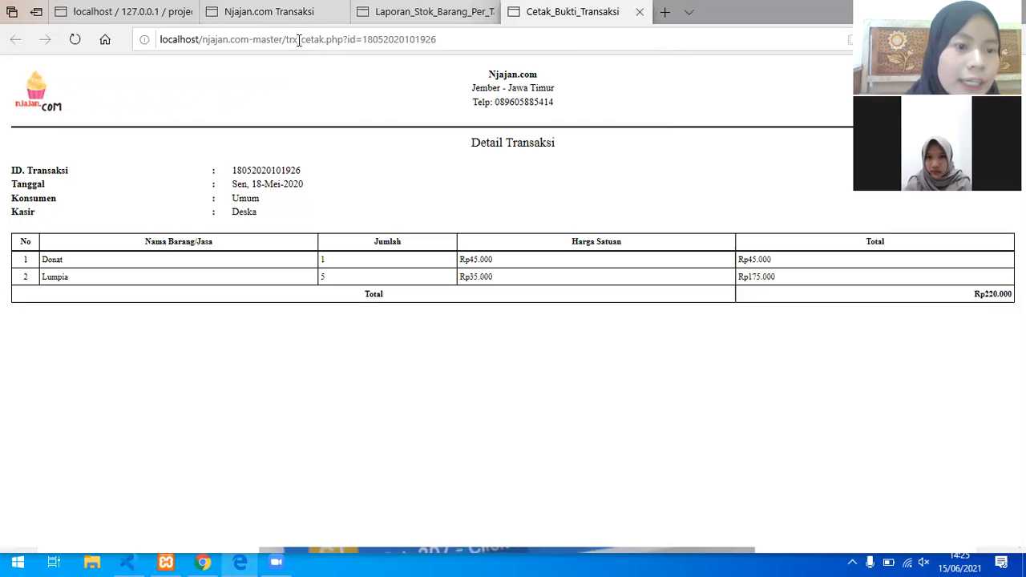
pyautogui.click(294, 26)
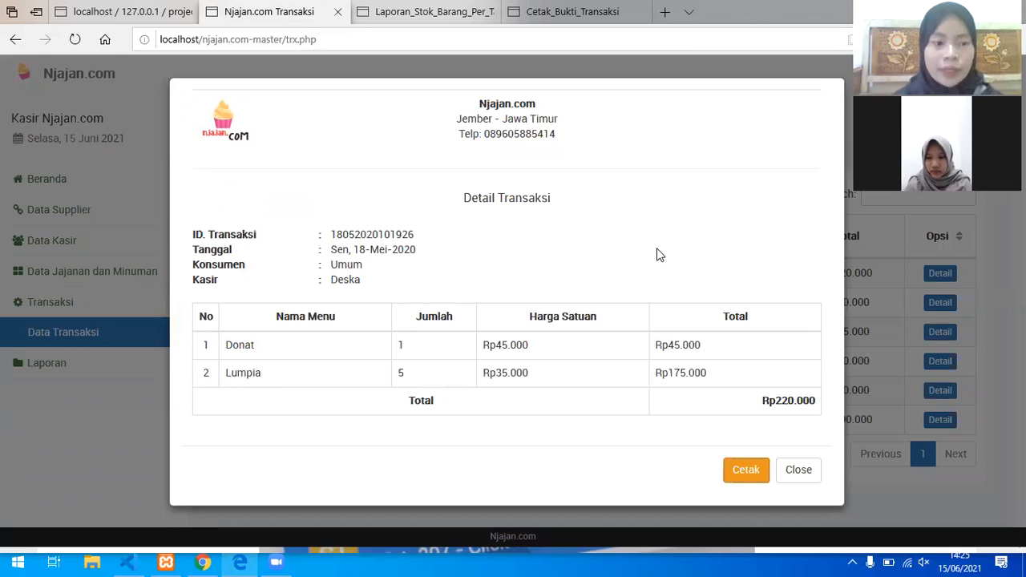
pyautogui.click(798, 469)
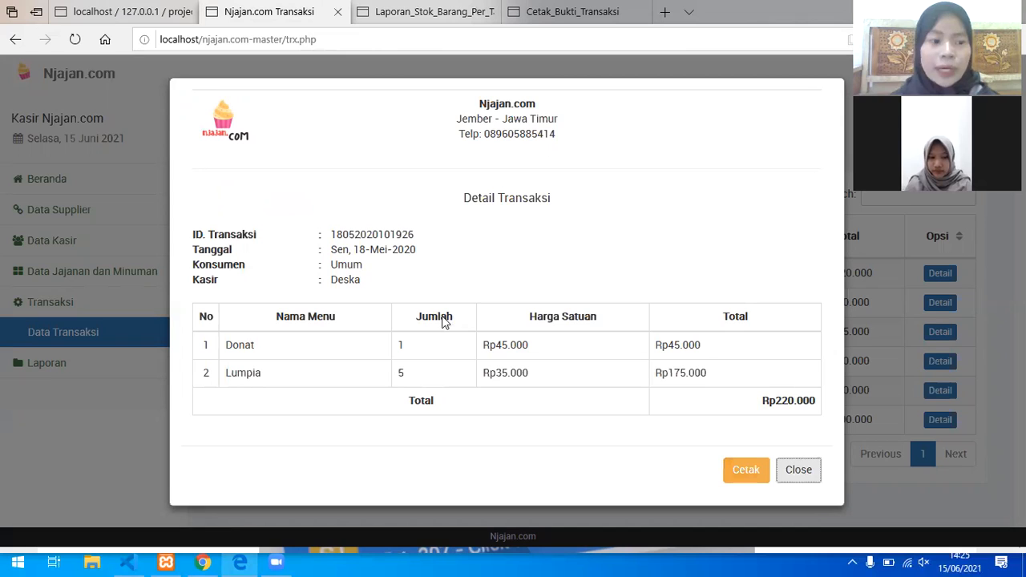
# Step: Close the transaction details and open the Laporan Transaksi report page
pyautogui.click(157, 367)
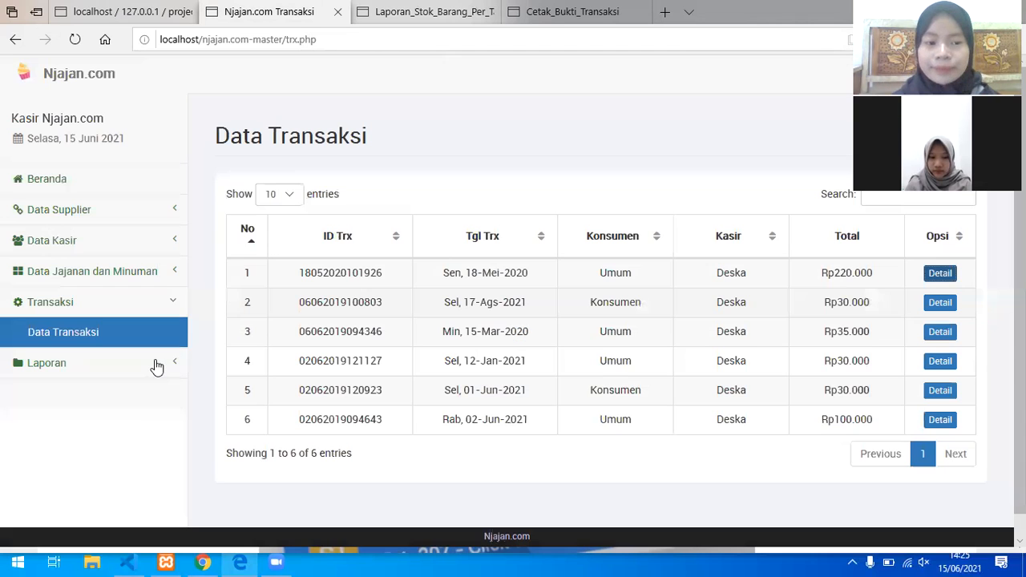
pyautogui.click(157, 365)
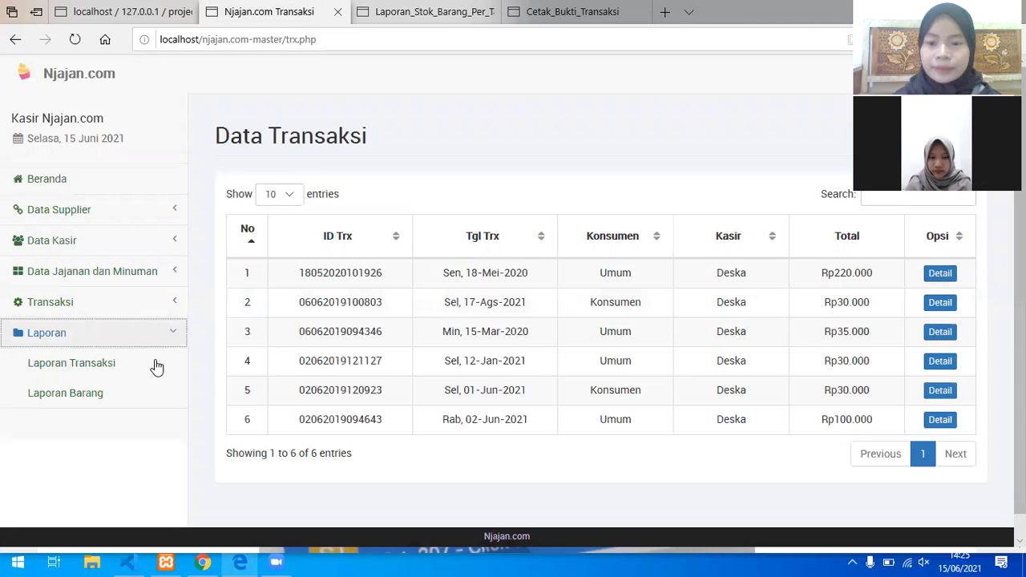
pyautogui.click(157, 367)
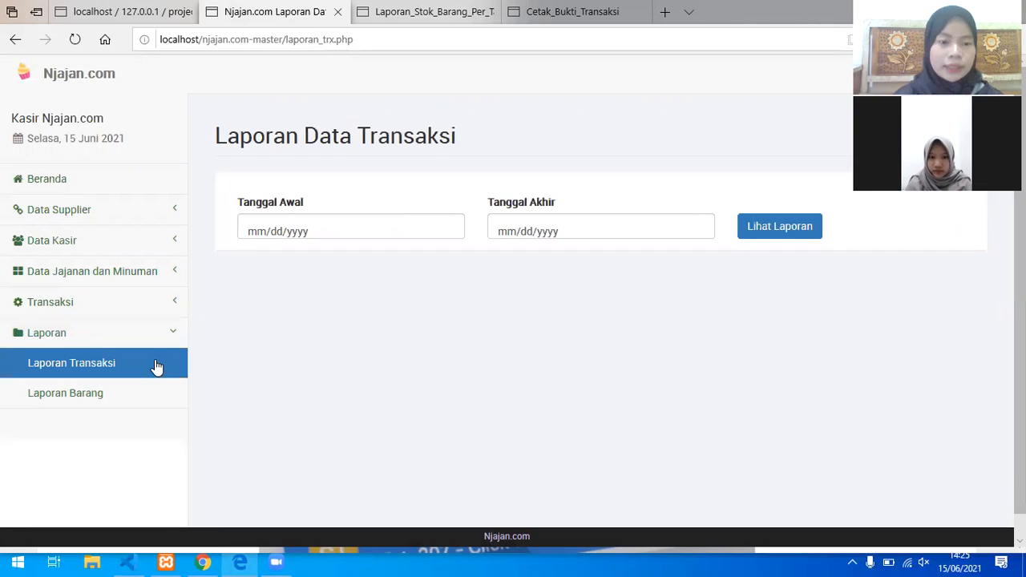
# Step: Set the report period from 15/06/2020 to 15/06/2021 and generate the report
pyautogui.click(393, 228)
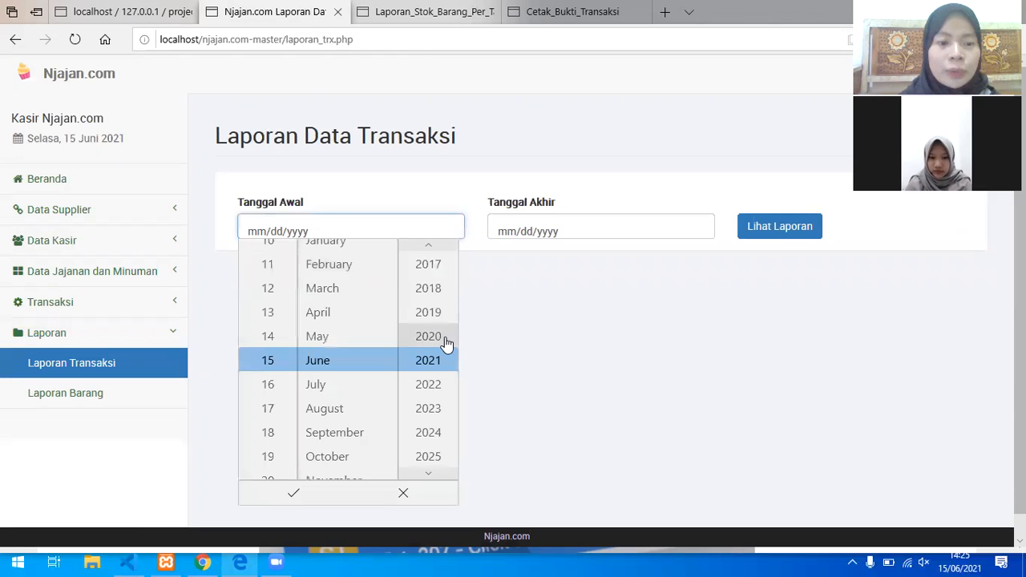
pyautogui.click(446, 342)
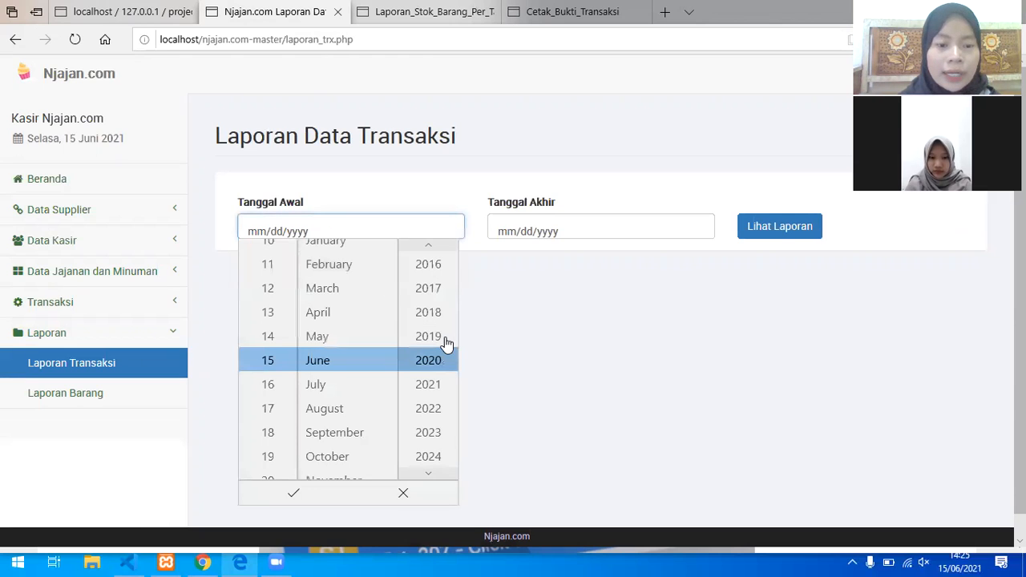
pyautogui.click(291, 495)
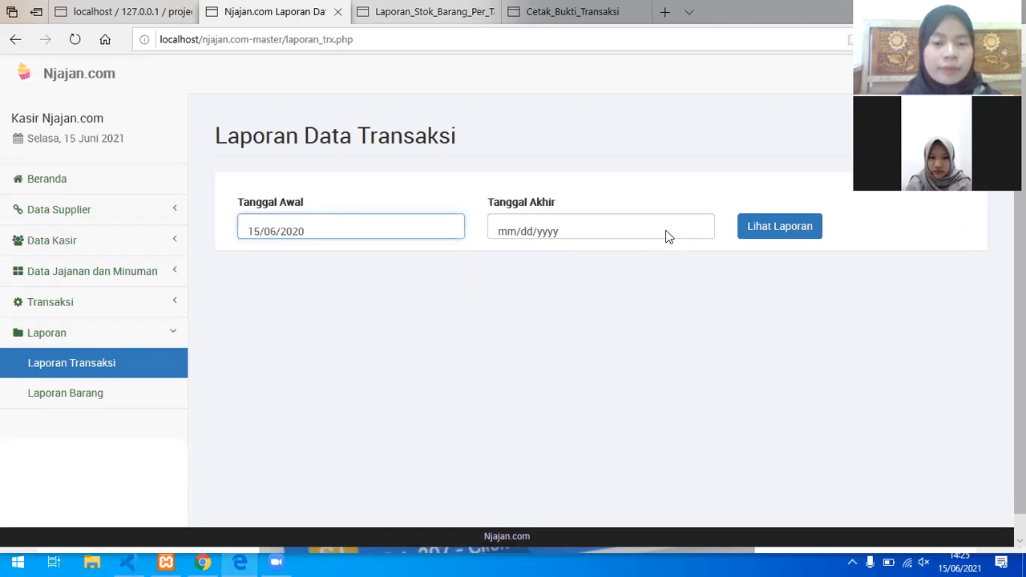
pyautogui.click(669, 231)
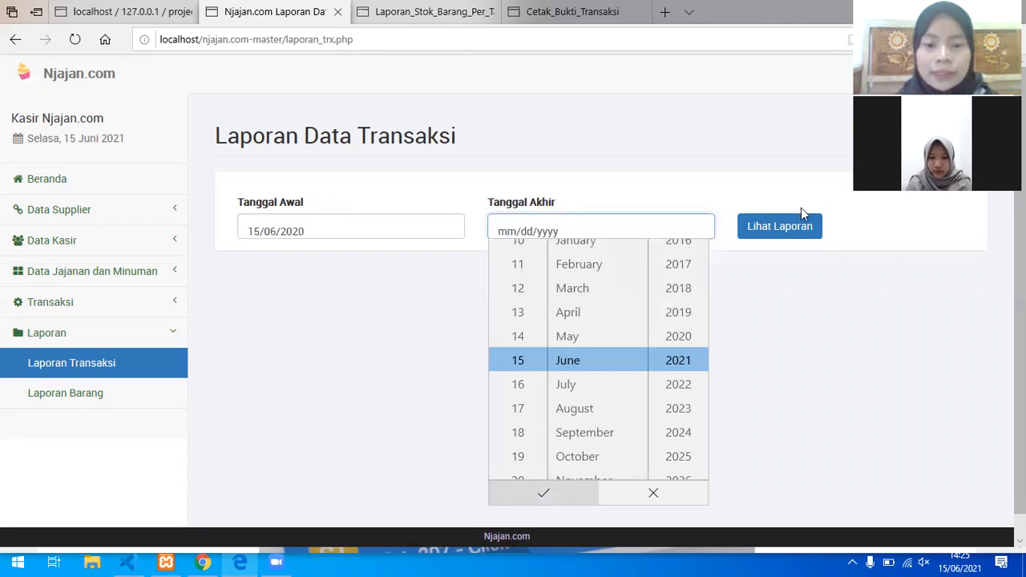
pyautogui.click(792, 229)
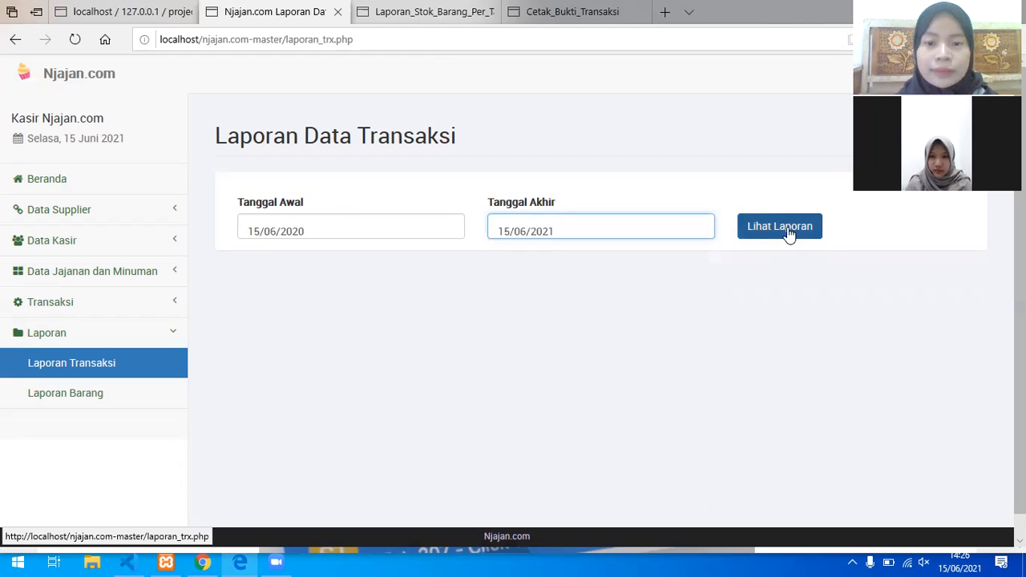
pyautogui.click(787, 227)
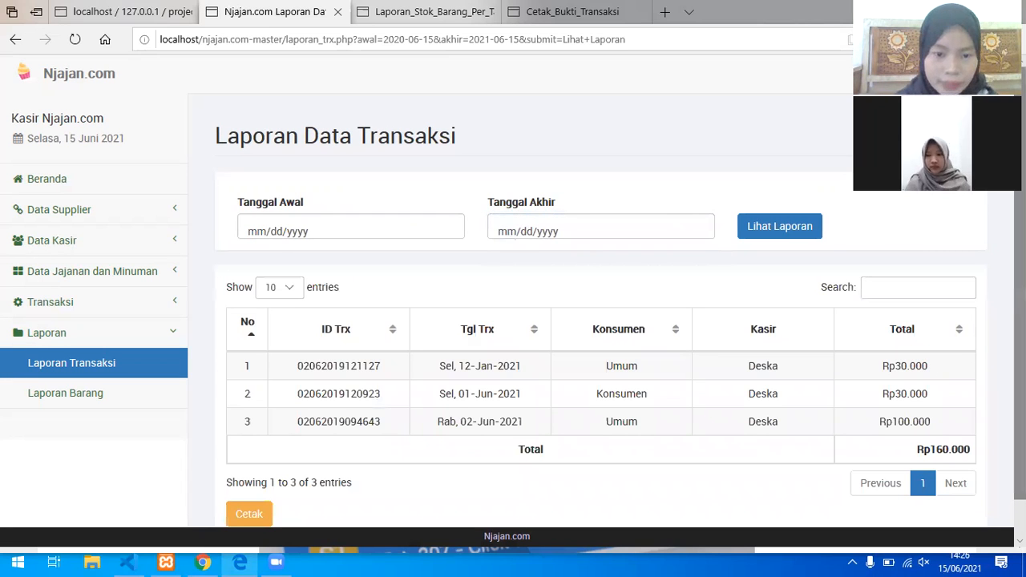
# Step: Scroll down to view the three transactions totalling Rp160.000 and the Cetak button
pyautogui.scroll(-1, 968, 420)
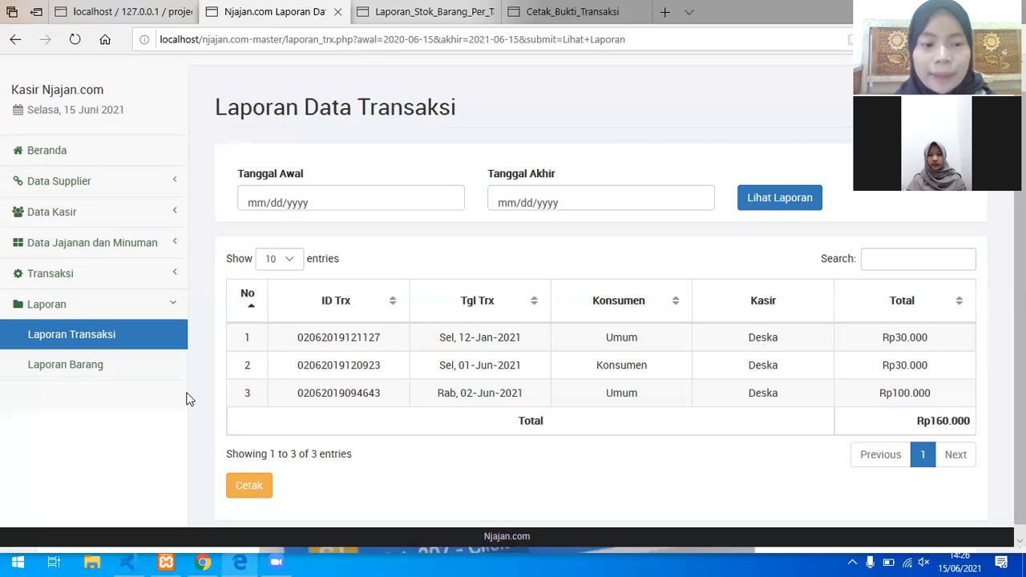
# Step: Open the printable period transaction report, dismiss printing, and return to the on-screen report
pyautogui.click(264, 486)
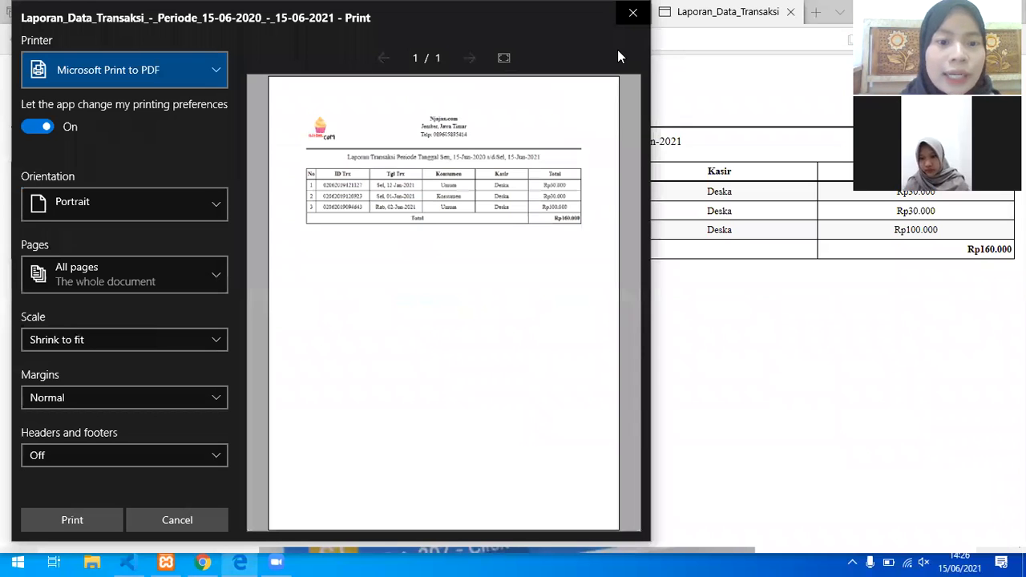
pyautogui.click(632, 12)
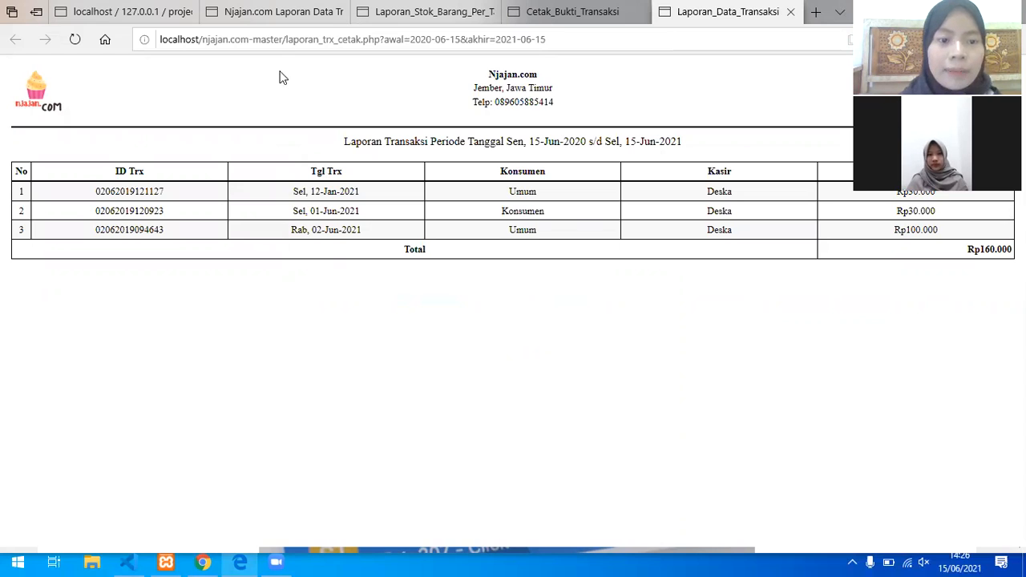
pyautogui.click(280, 26)
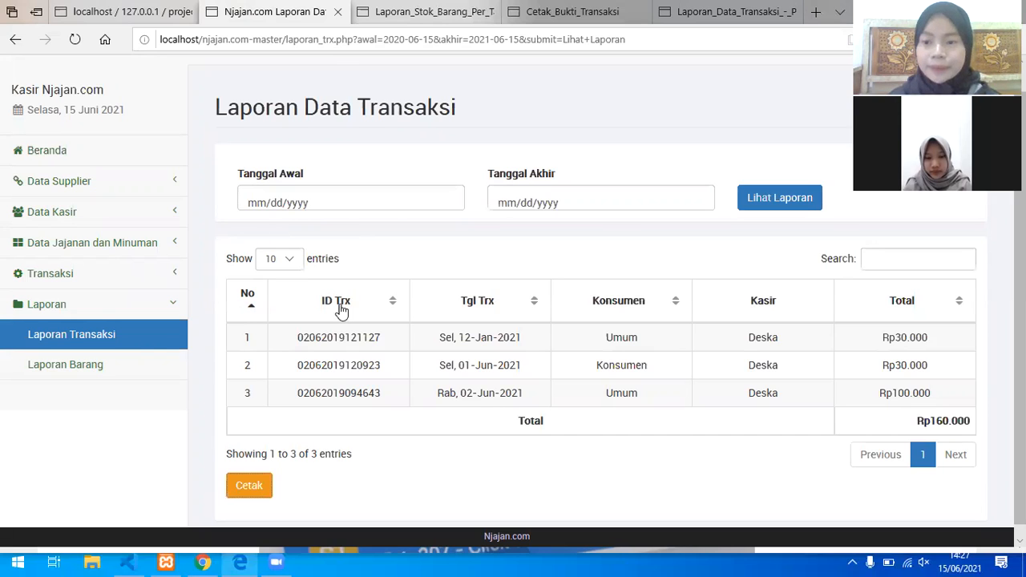
# Step: Show the incoming snacks report for 15/06/2020 to 15/06/2021
pyautogui.click(141, 363)
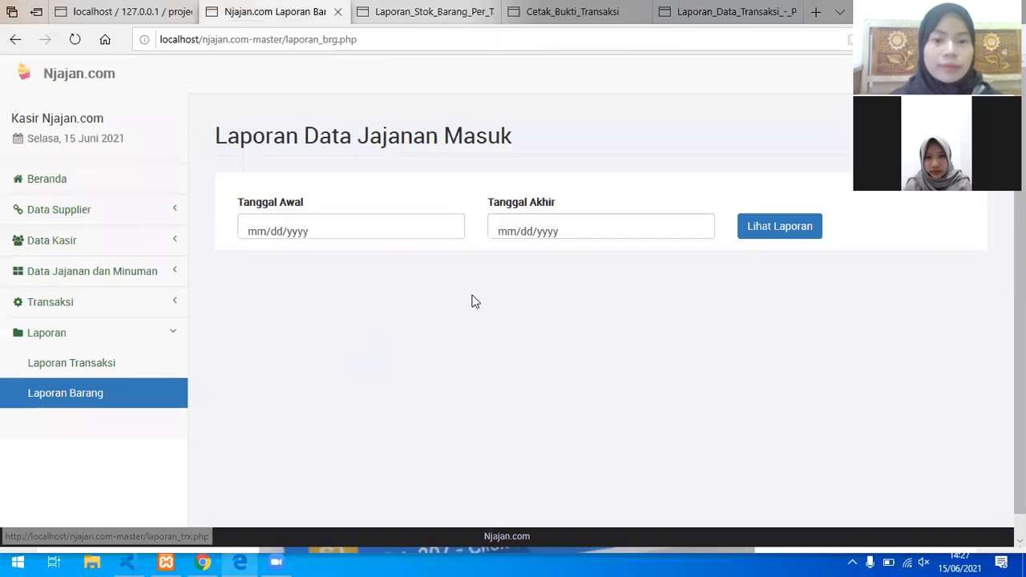
pyautogui.click(359, 227)
pyautogui.click(361, 229)
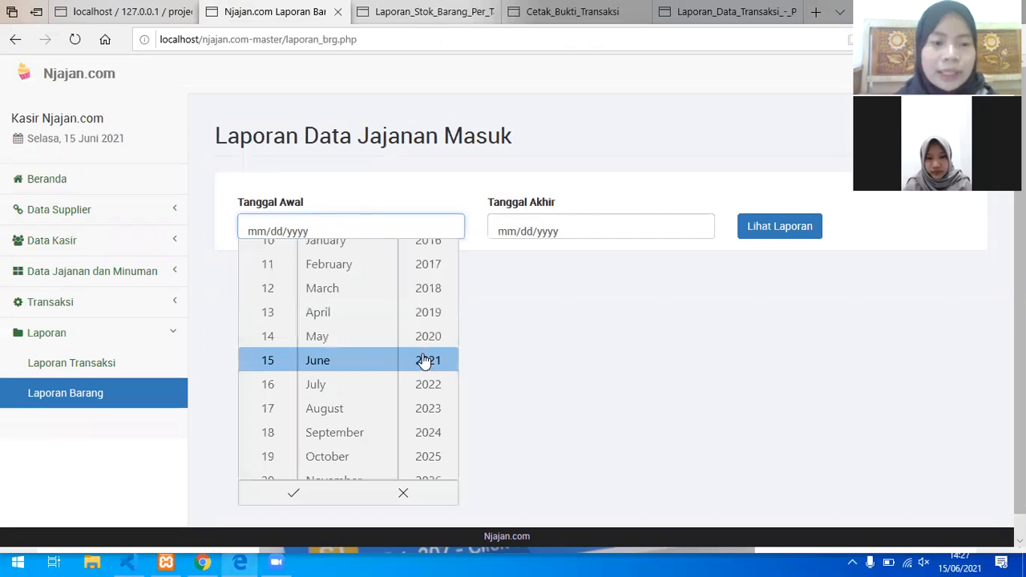
pyautogui.click(303, 501)
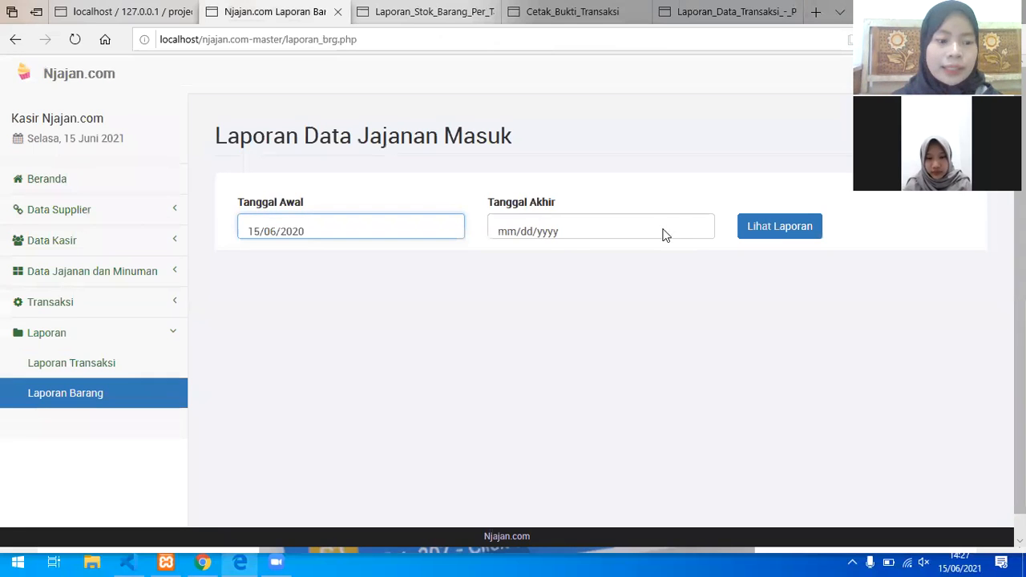
pyautogui.click(601, 231)
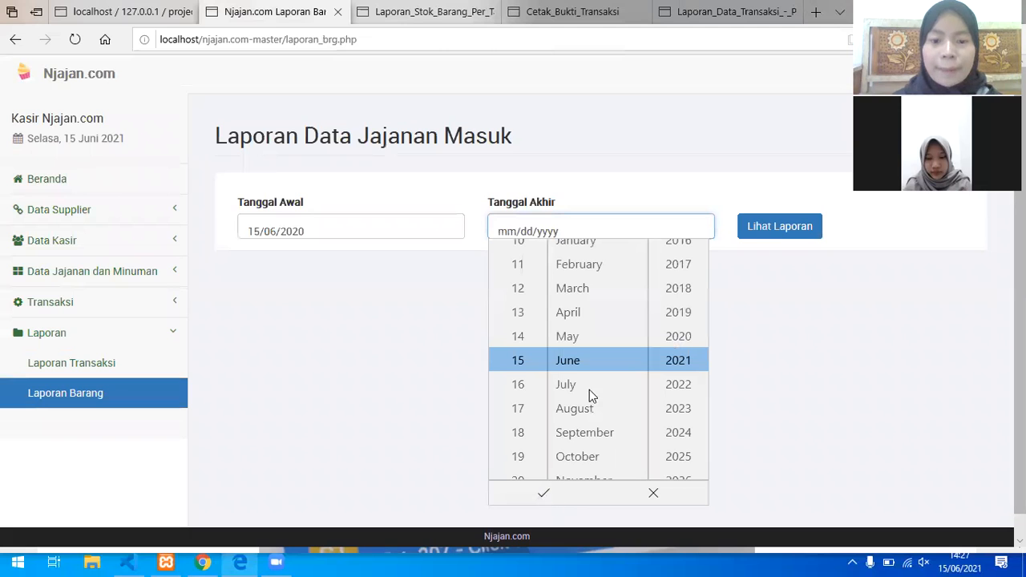
pyautogui.click(800, 232)
pyautogui.click(799, 231)
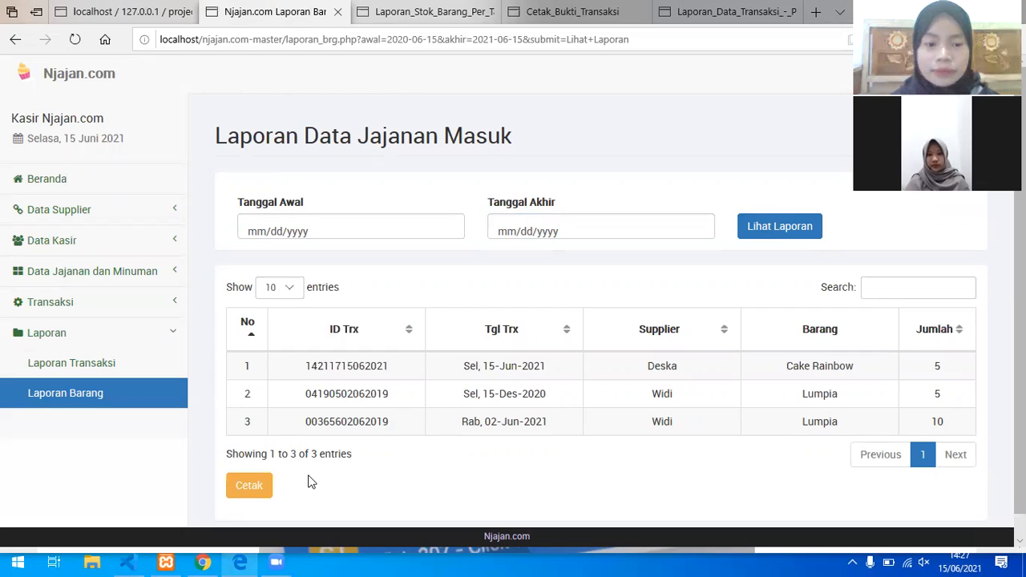
# Step: Open a printable incoming snacks report, cancel the print dialog, and return to the Laporan tab
pyautogui.click(264, 492)
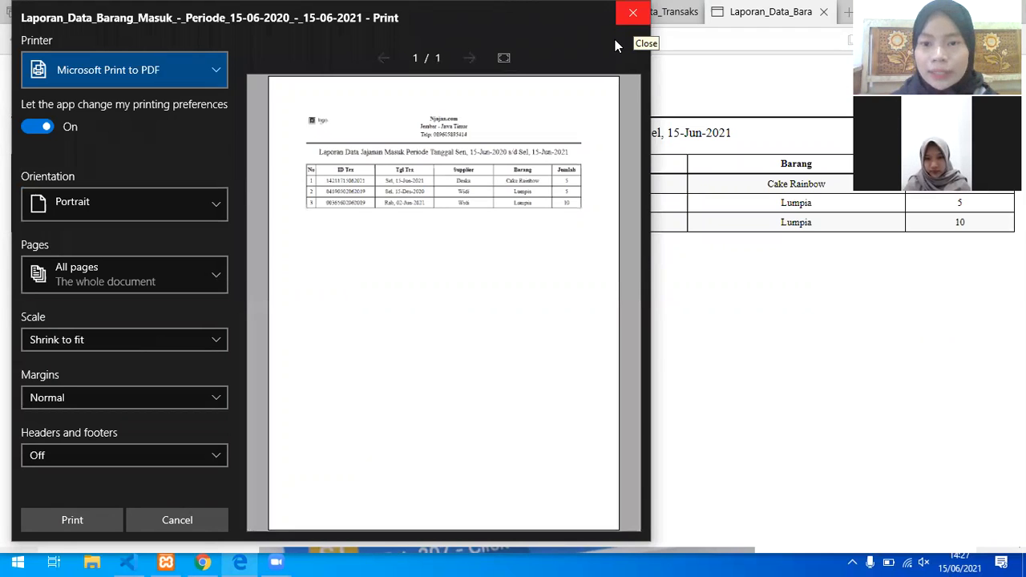
pyautogui.click(614, 40)
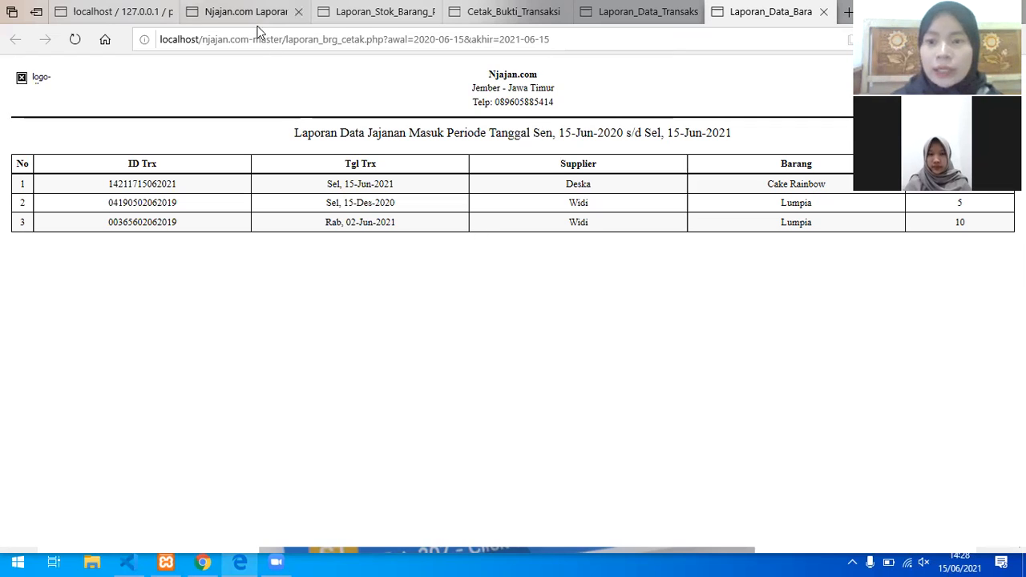
pyautogui.moveTo(259, 30)
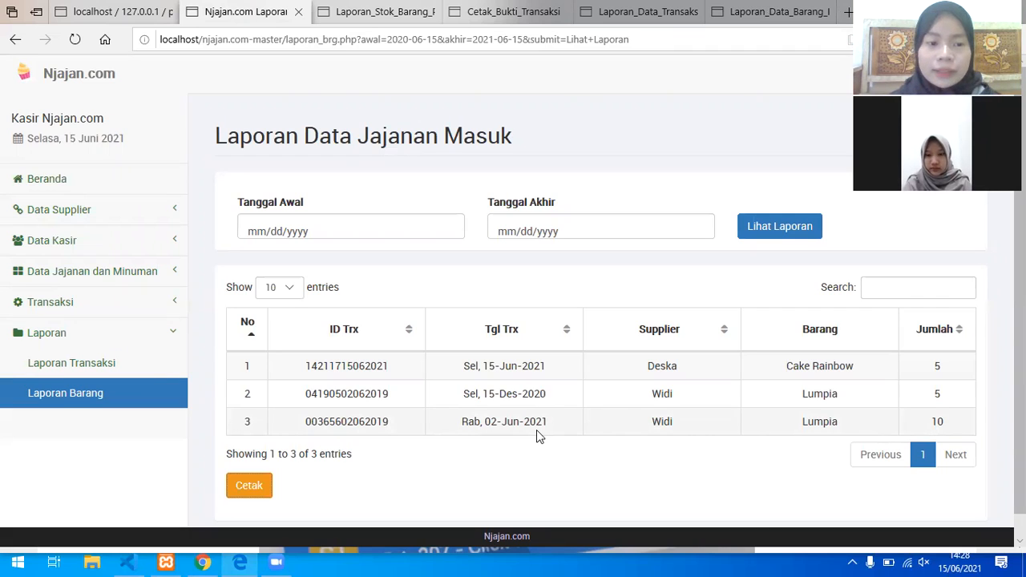
pyautogui.click(904, 286)
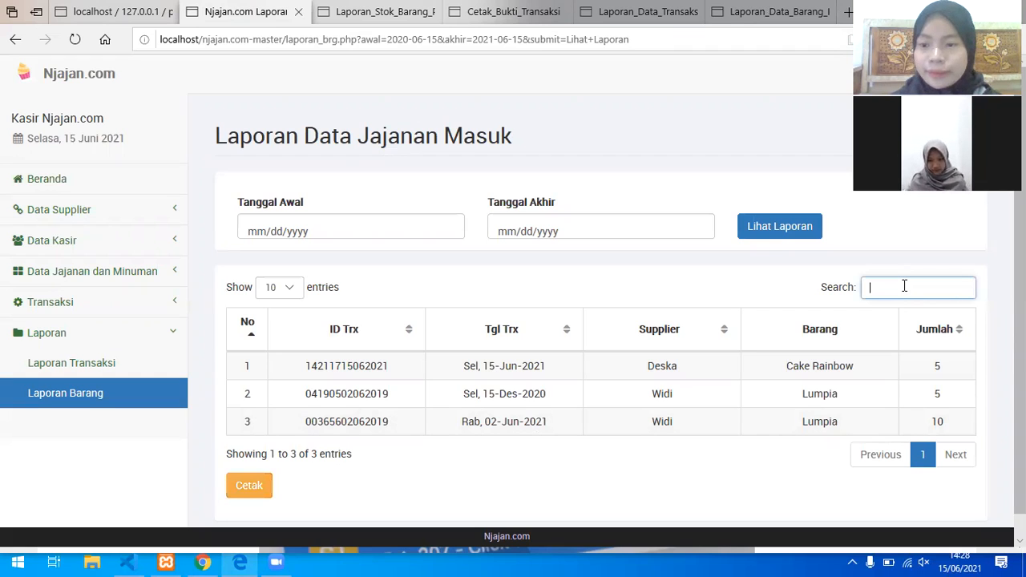
pyautogui.write('l')
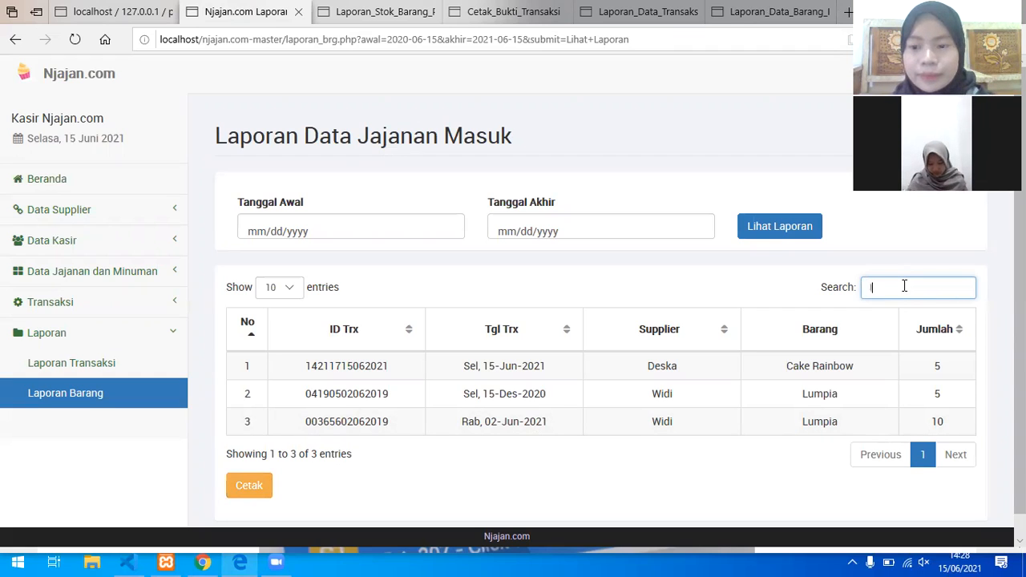
pyautogui.write('umpia')
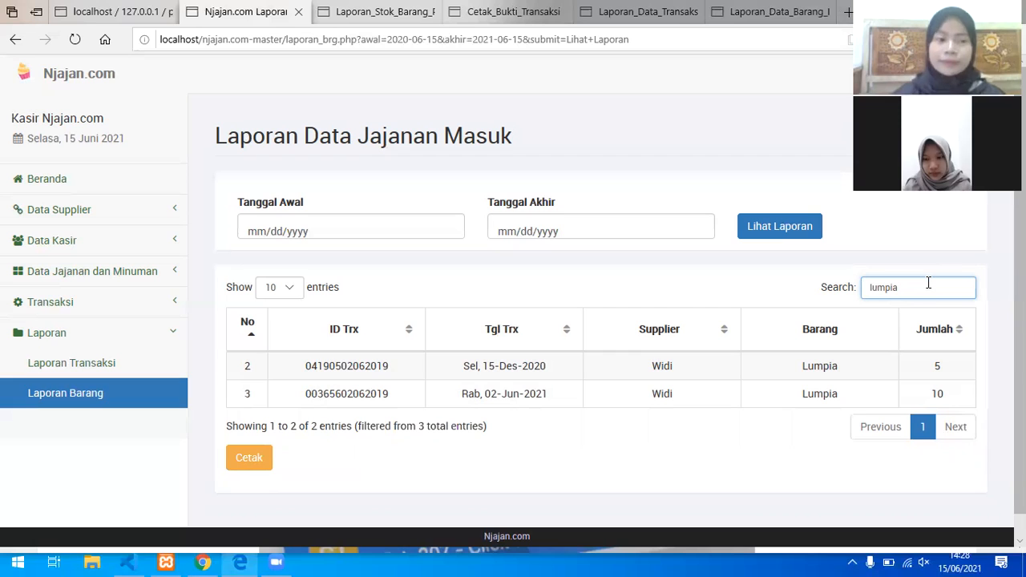
pyautogui.press('BackSpace')
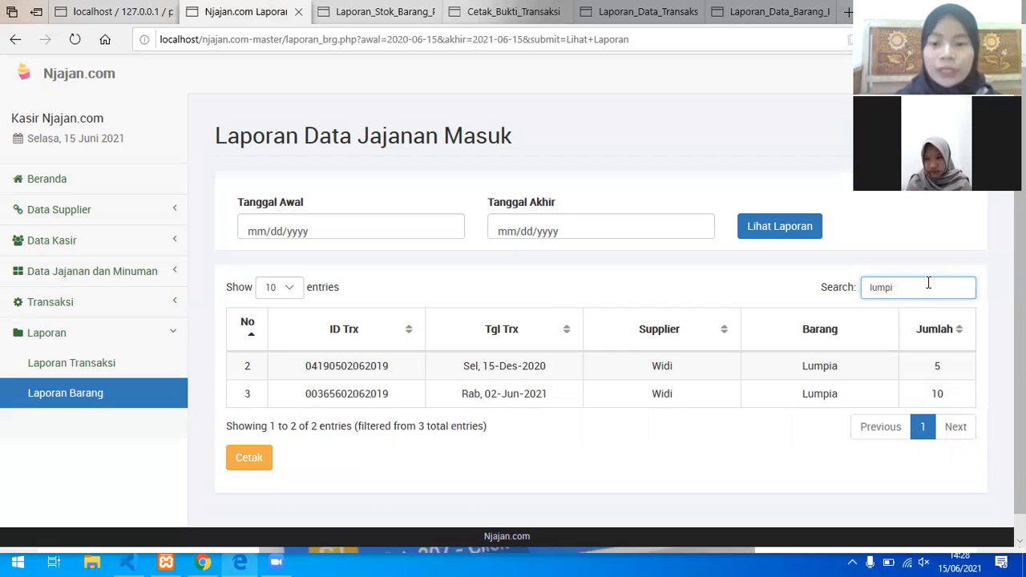
pyautogui.press('BackSpace')
pyautogui.press('BackSpace')
pyautogui.press('BackSpace')
pyautogui.press('BackSpace')
pyautogui.press('BackSpace')
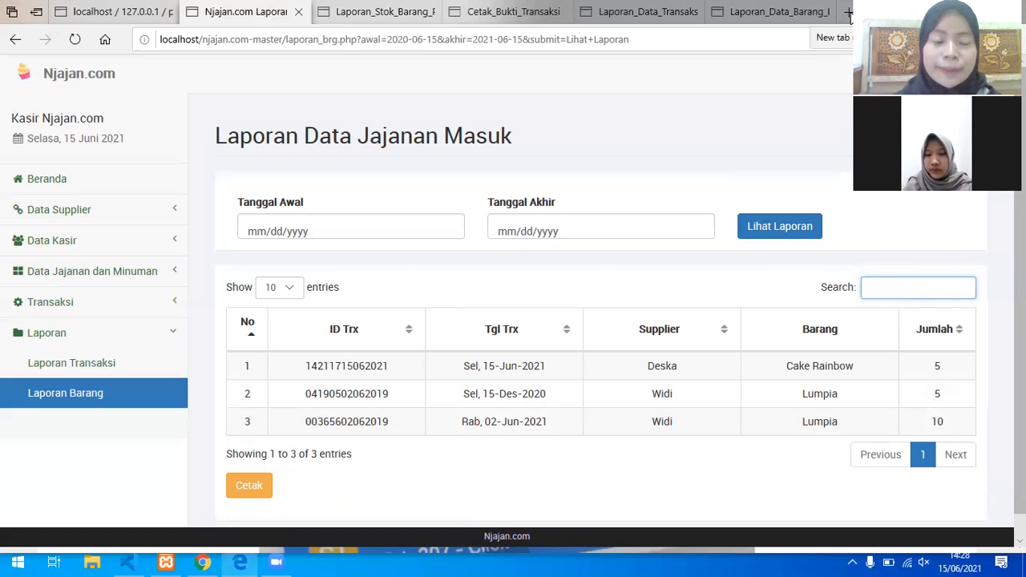
# Step: In a new tab, log in to login.php as Kasir with the cashier username and password
pyautogui.click(850, 16)
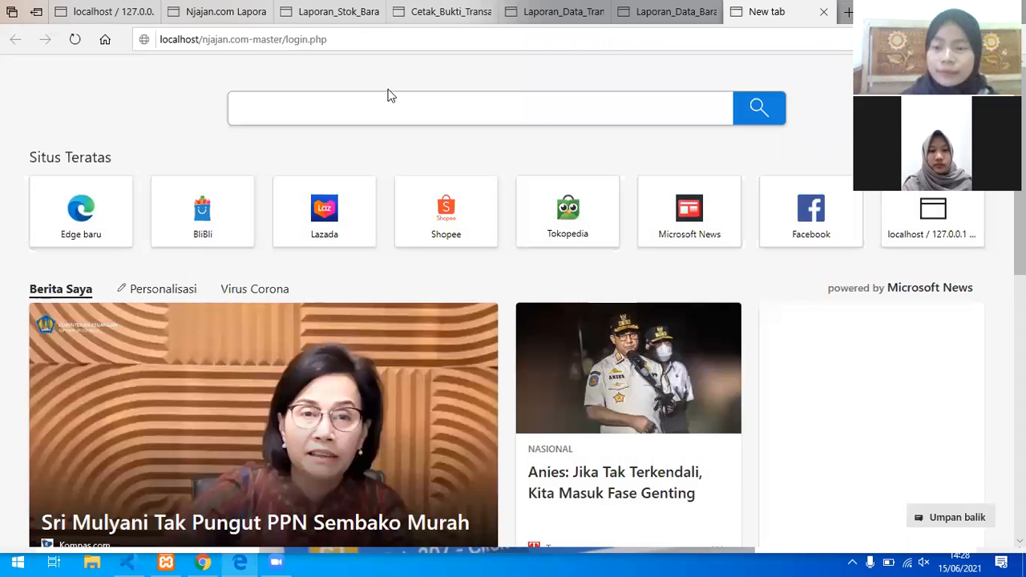
pyautogui.press('Return')
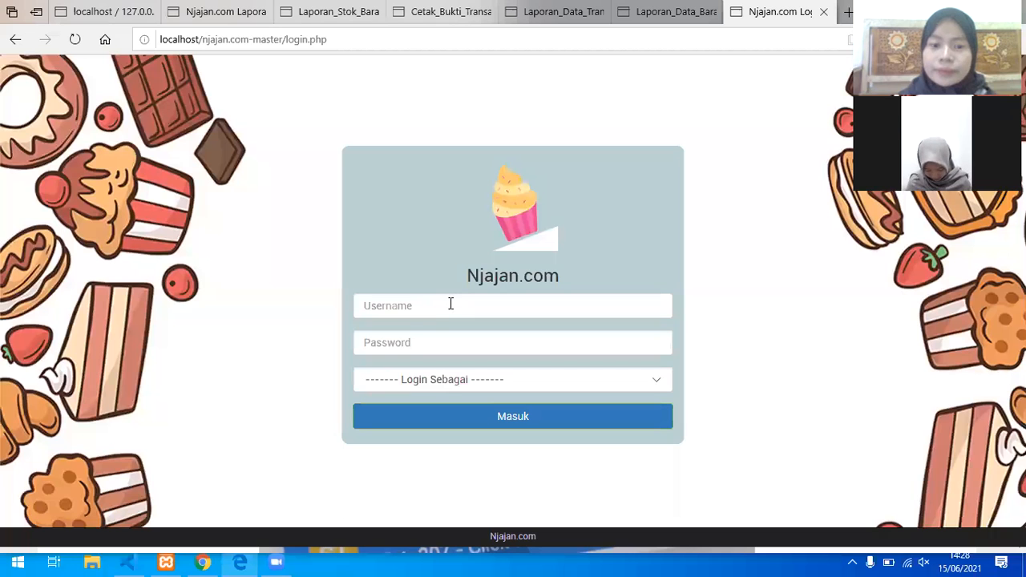
pyautogui.click(450, 304)
pyautogui.write('kasir1')
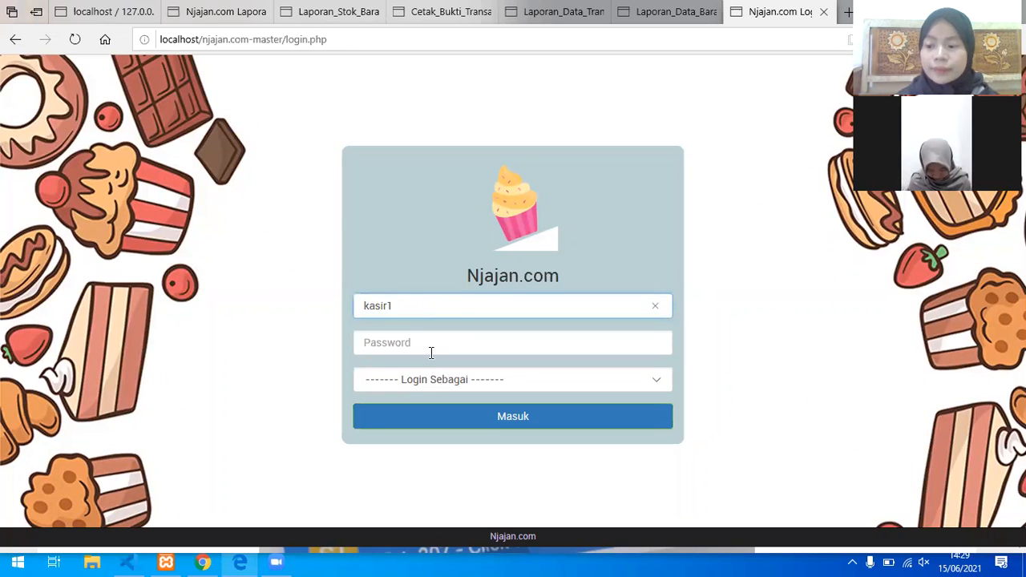
pyautogui.click(431, 352)
pyautogui.write('kasir1')
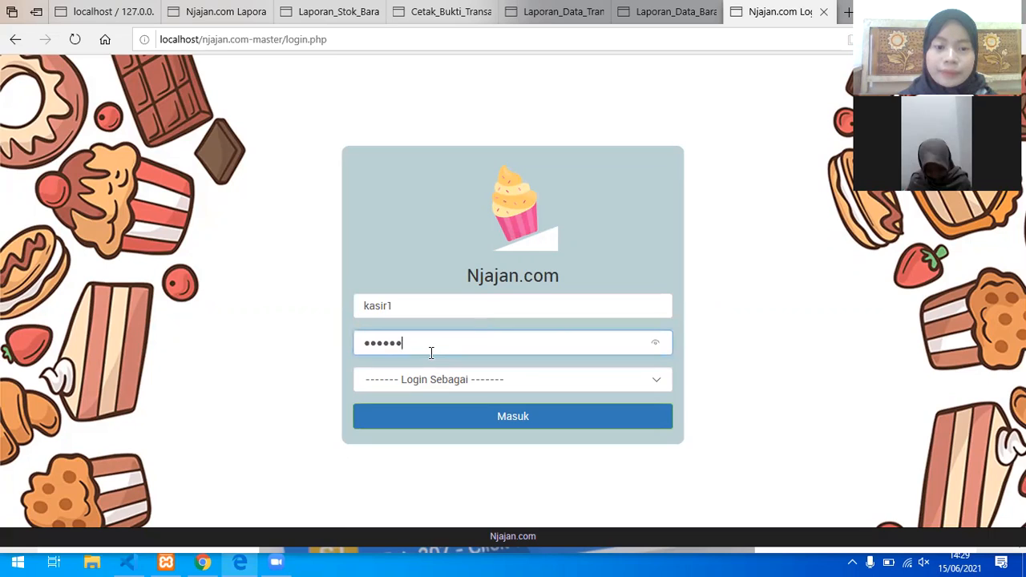
pyautogui.write('23')
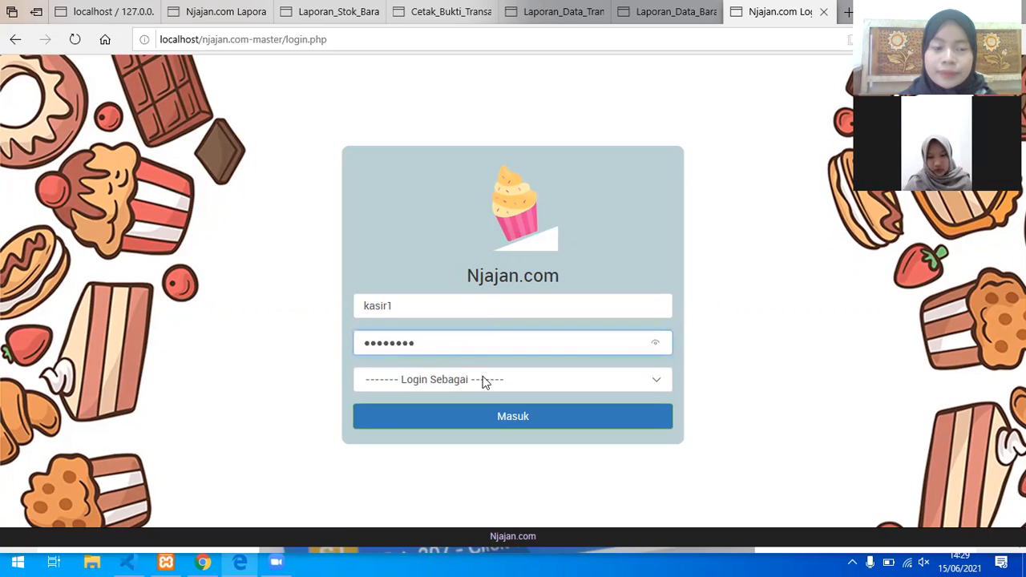
pyautogui.click(482, 382)
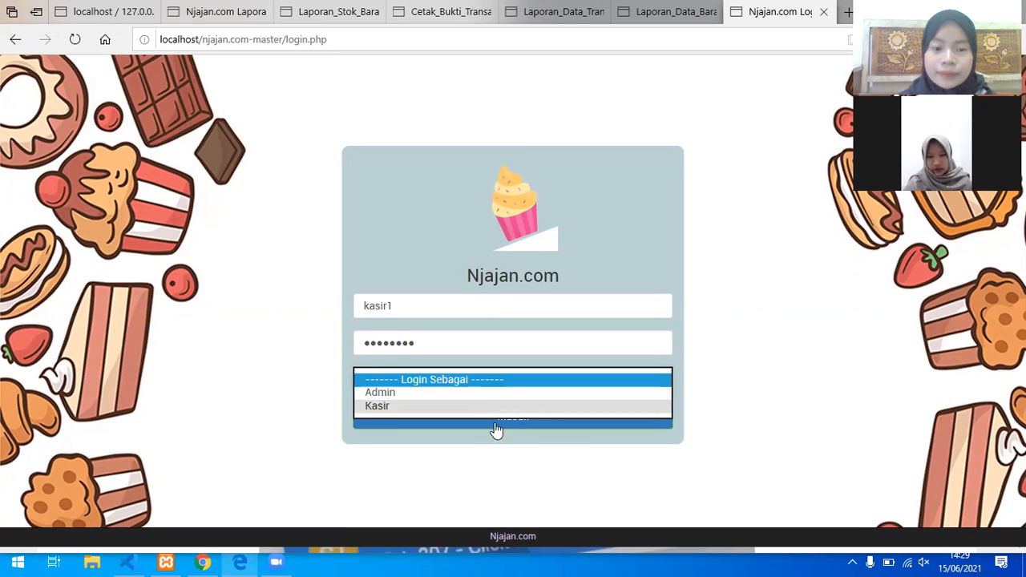
pyautogui.click(496, 405)
pyautogui.click(495, 425)
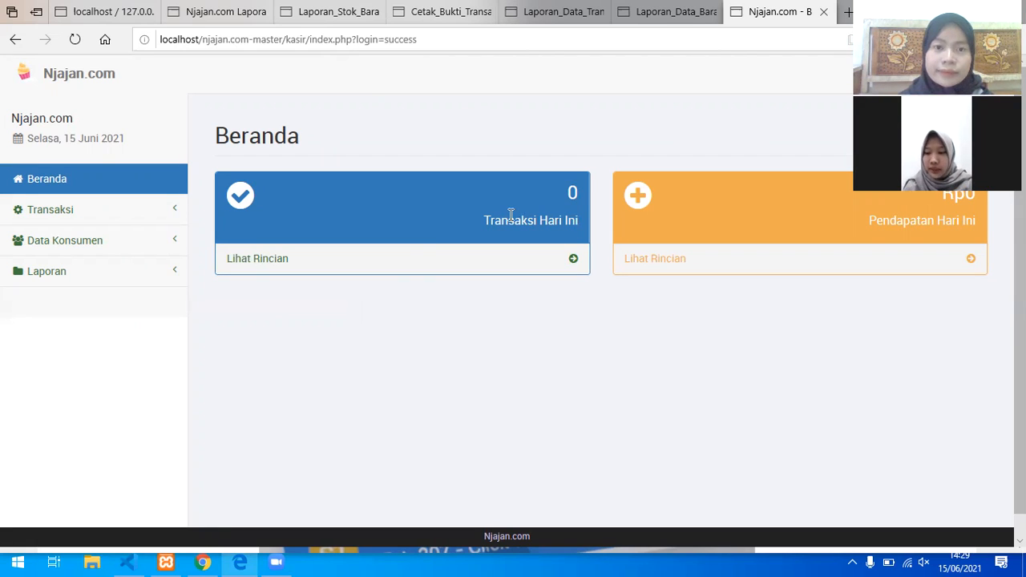
# Step: Add one Lumpia at Rp35.000 to a new transaction via Transaksi Baru
pyautogui.click(168, 216)
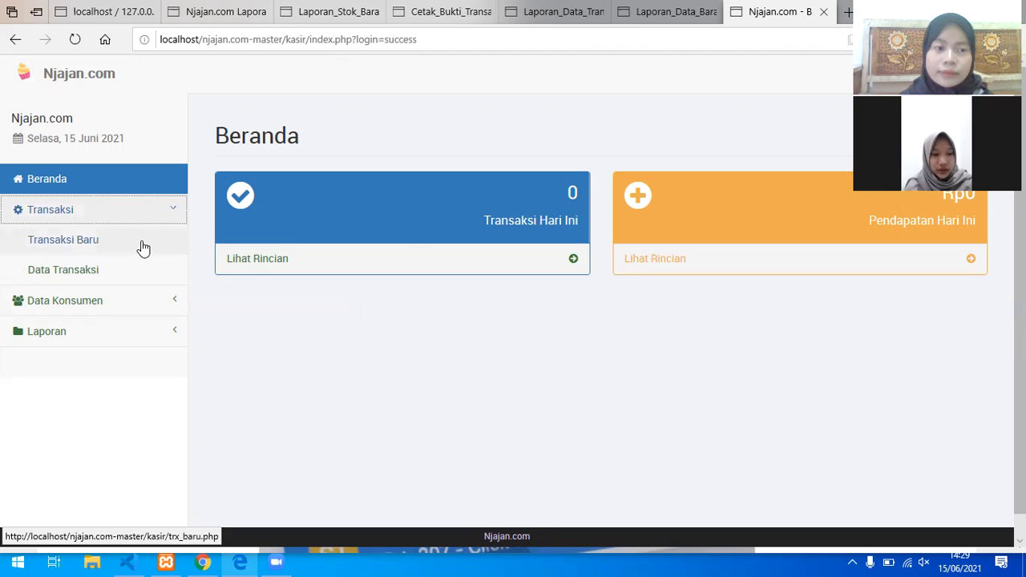
pyautogui.click(143, 249)
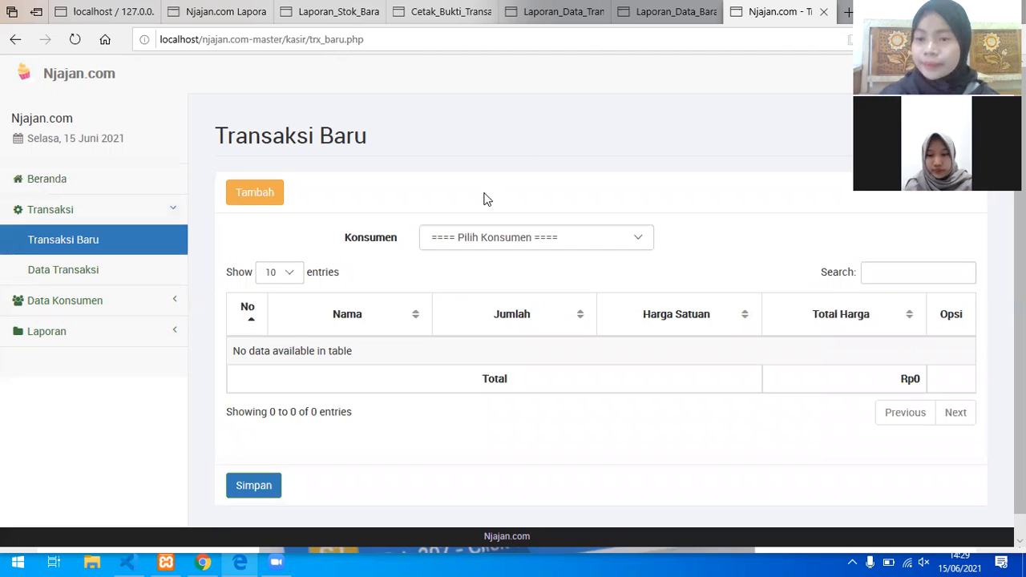
pyautogui.click(267, 191)
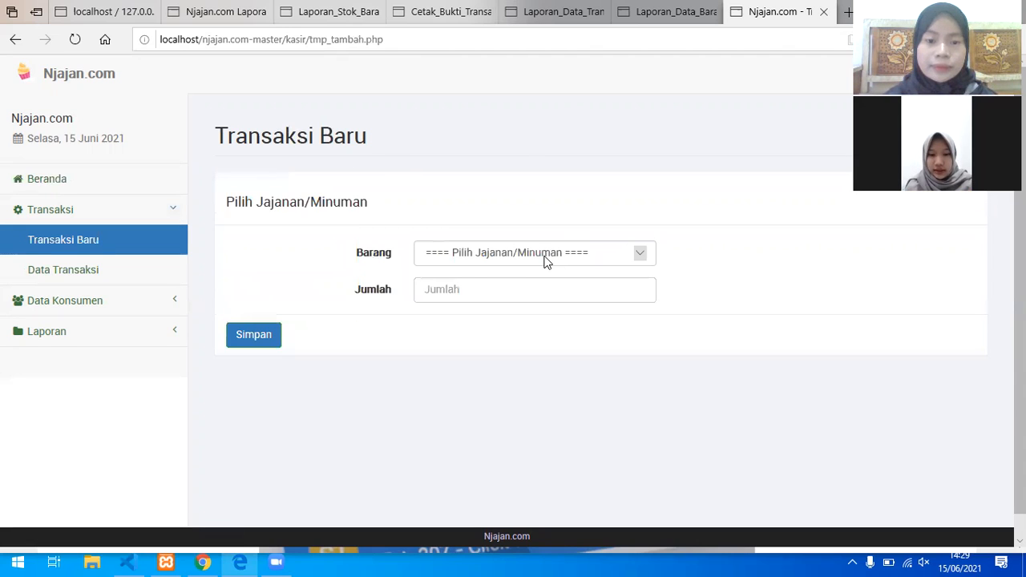
pyautogui.click(544, 262)
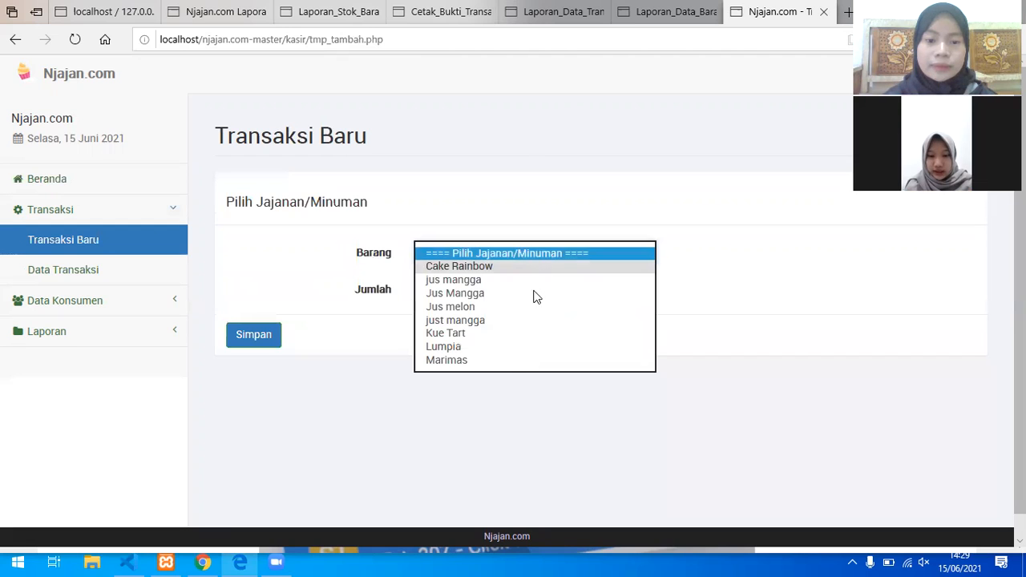
pyautogui.click(505, 346)
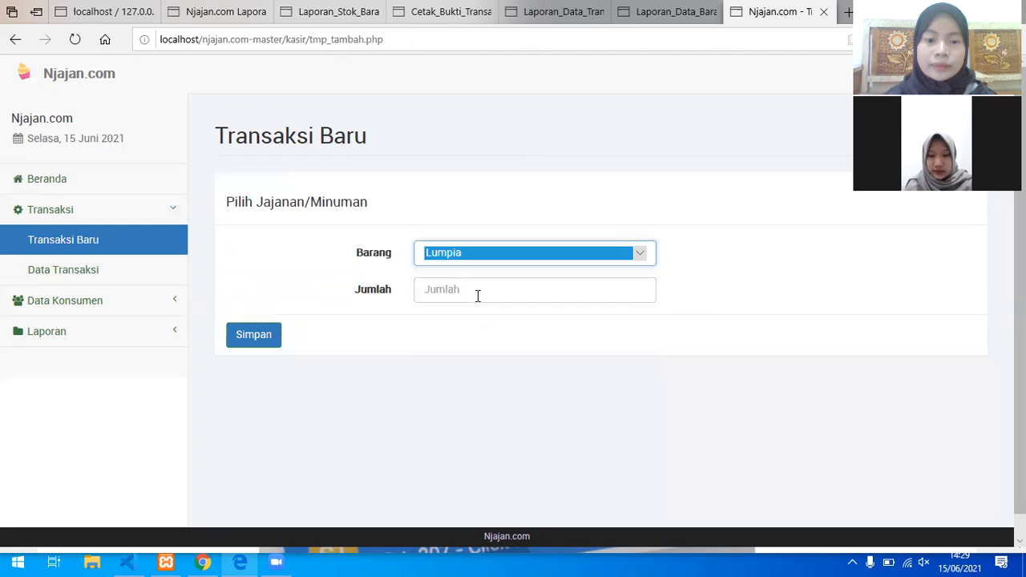
pyautogui.click(477, 293)
pyautogui.write('1')
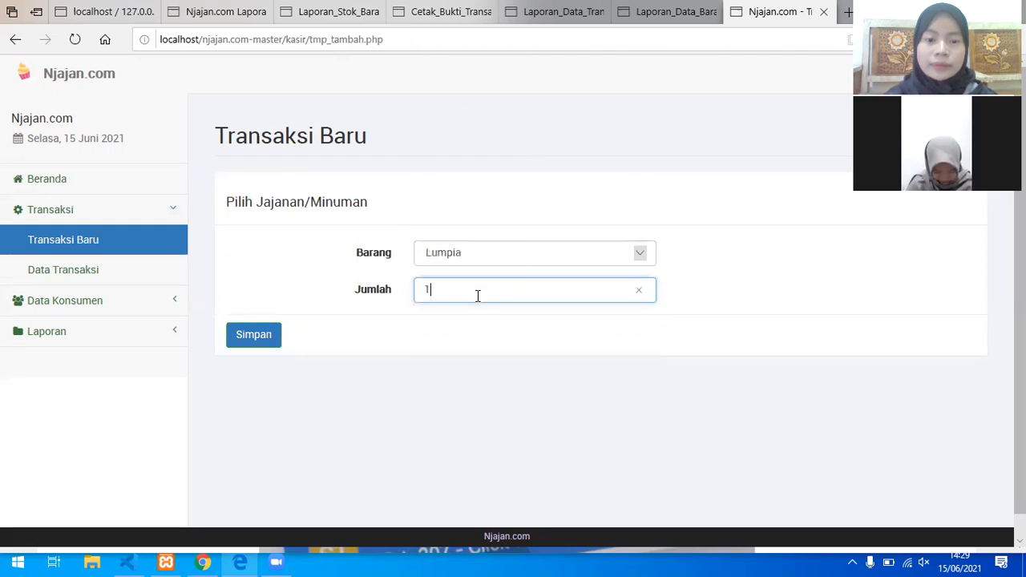
pyautogui.click(259, 339)
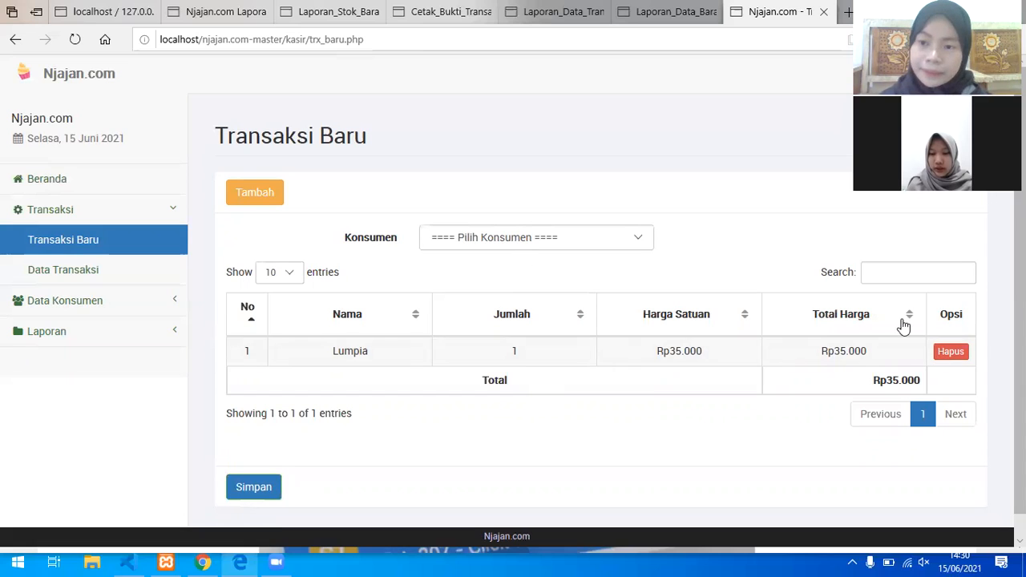
pyautogui.click(898, 276)
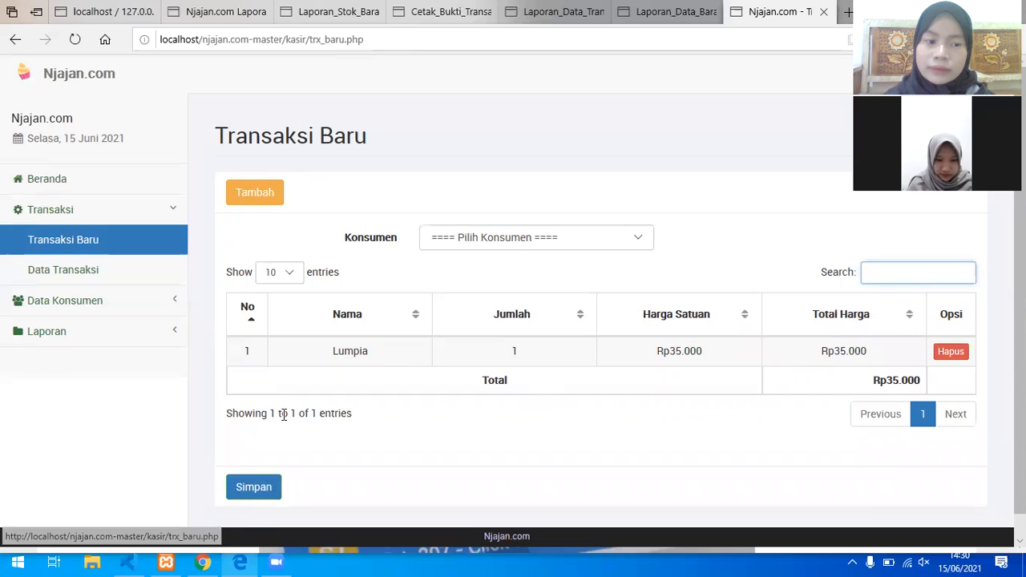
# Step: Review the first transaction's details, then delete the 02-Jun-2021 Rp100.000 sale
pyautogui.click(134, 277)
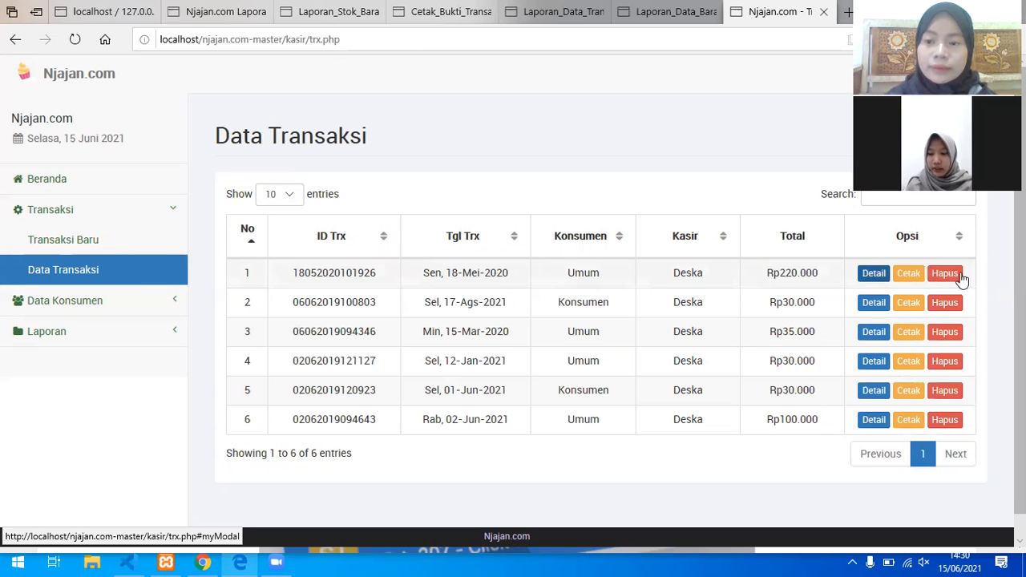
pyautogui.click(875, 274)
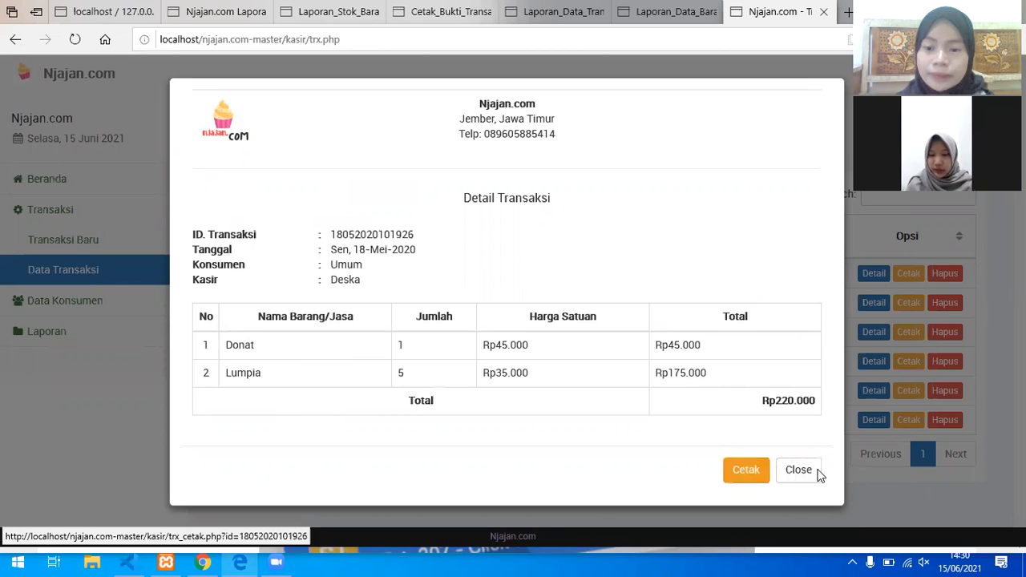
pyautogui.click(795, 468)
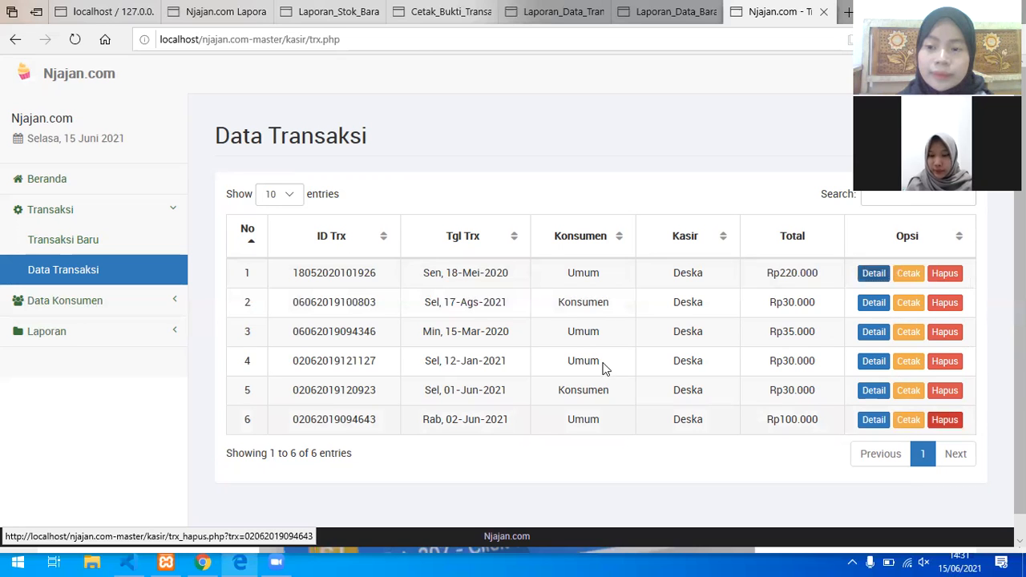
pyautogui.click(434, 337)
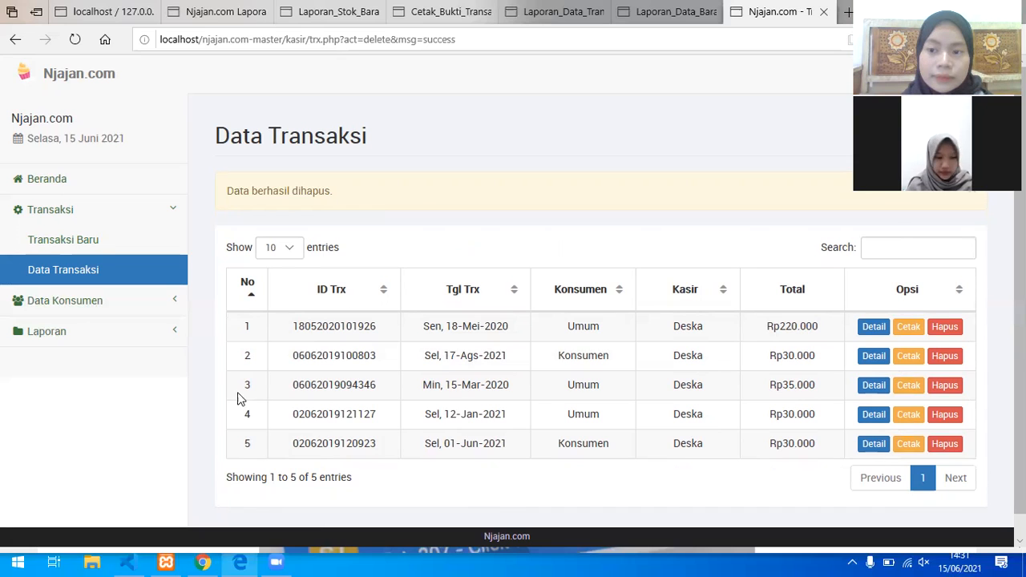
pyautogui.click(168, 310)
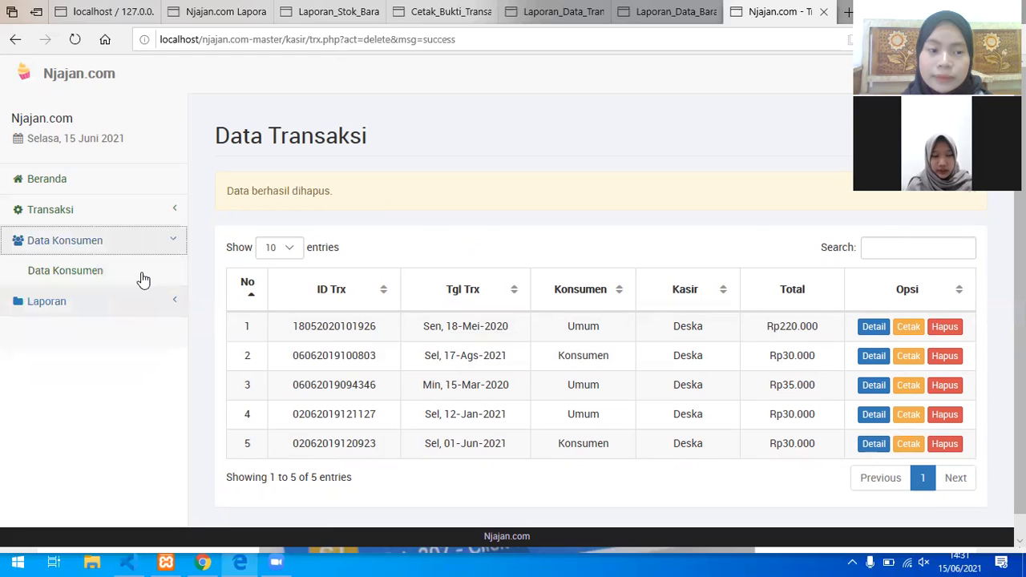
# Step: Add a customer with name, phone number and address 'Jember', and save it
pyautogui.click(142, 273)
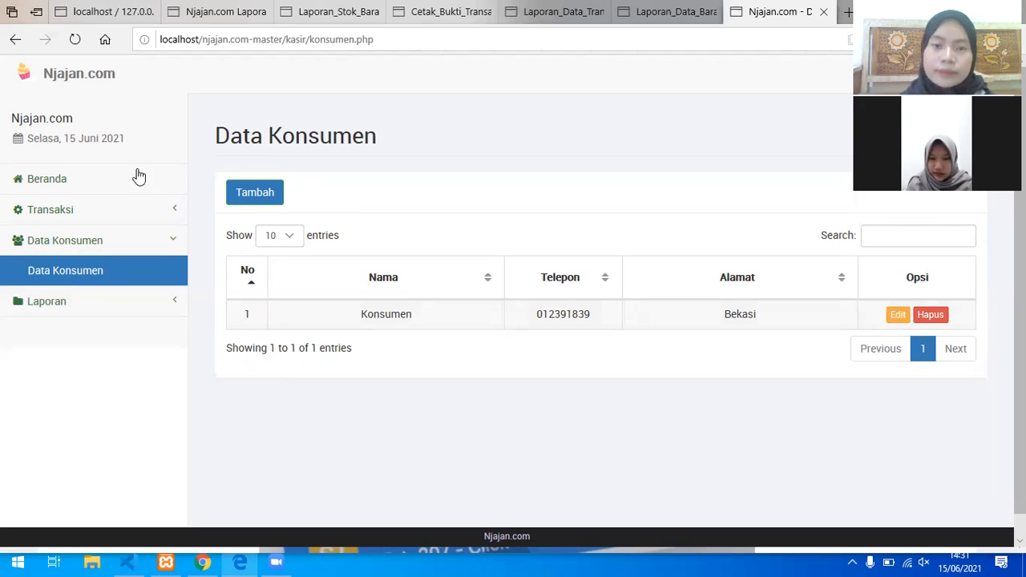
pyautogui.click(260, 198)
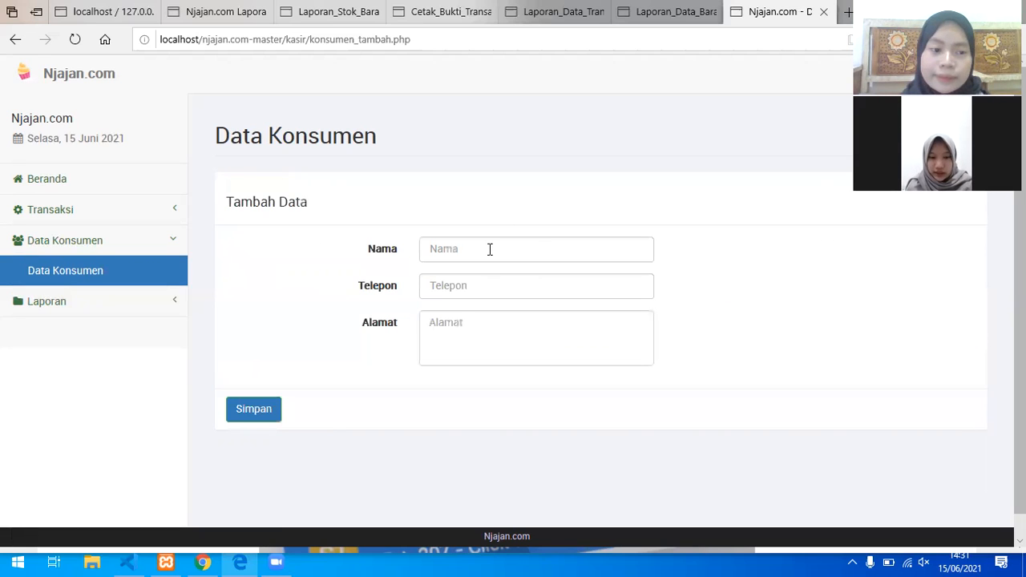
pyautogui.click(478, 278)
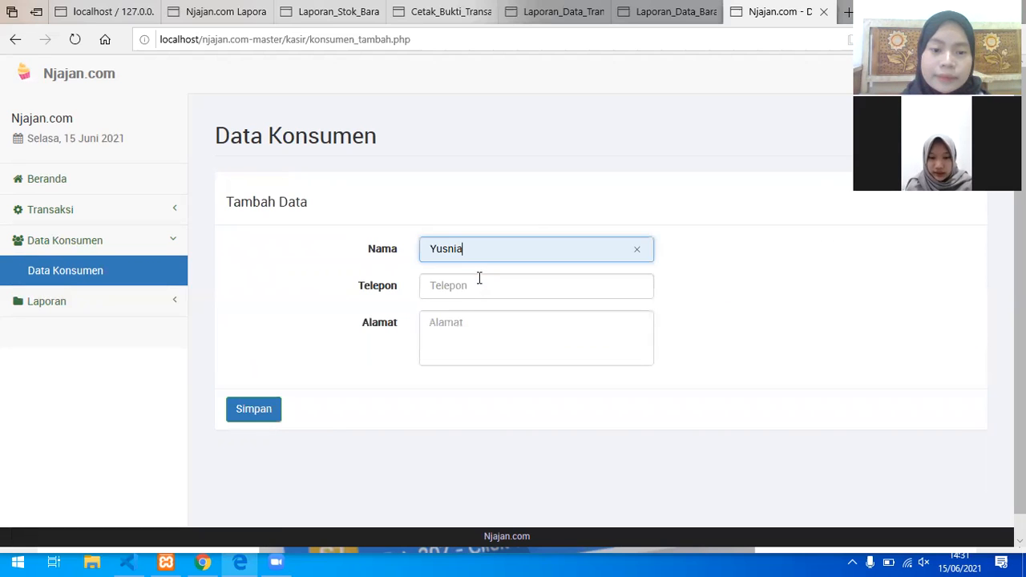
pyautogui.click(471, 288)
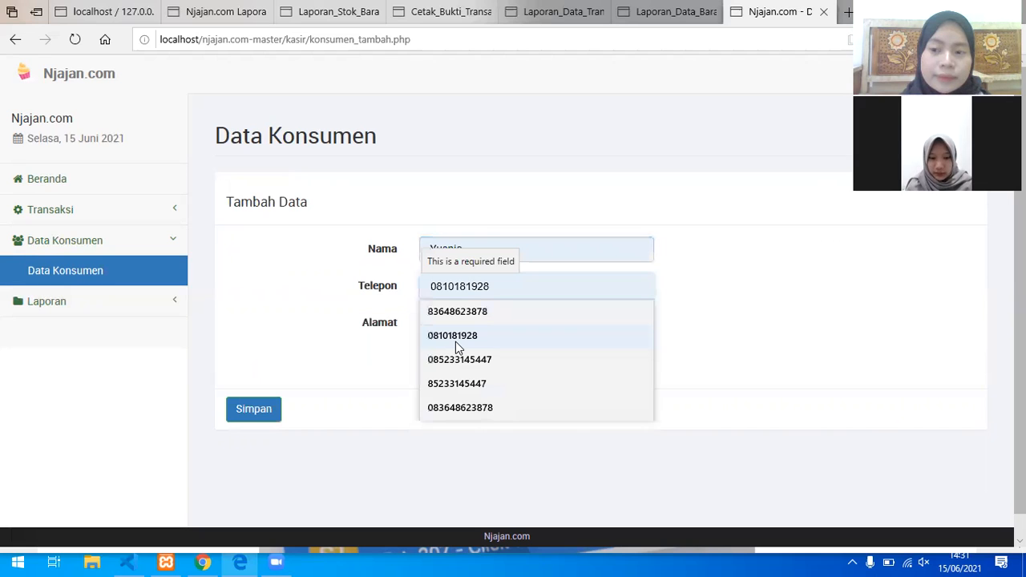
pyautogui.click(451, 337)
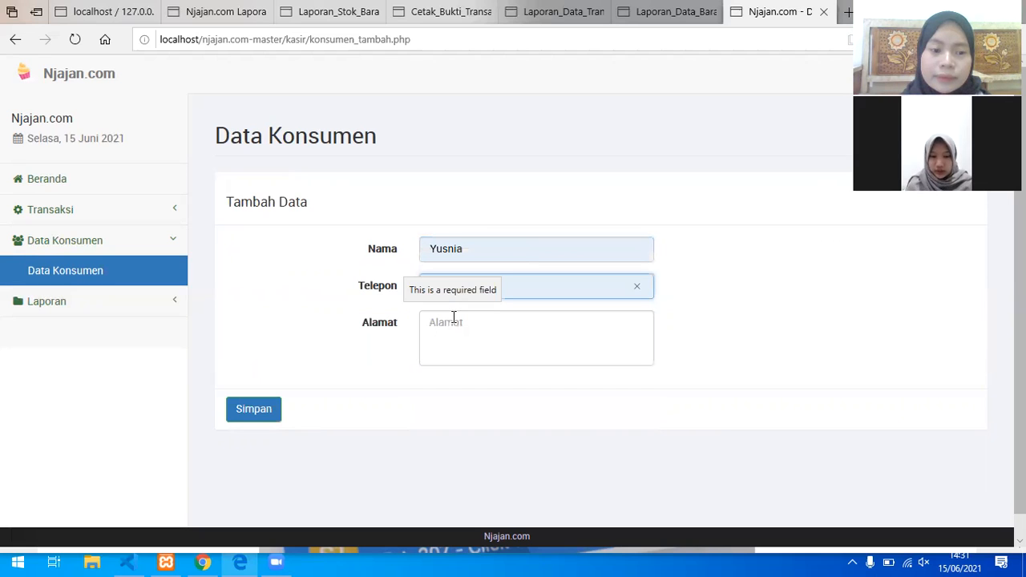
pyautogui.click(452, 318)
pyautogui.write('J')
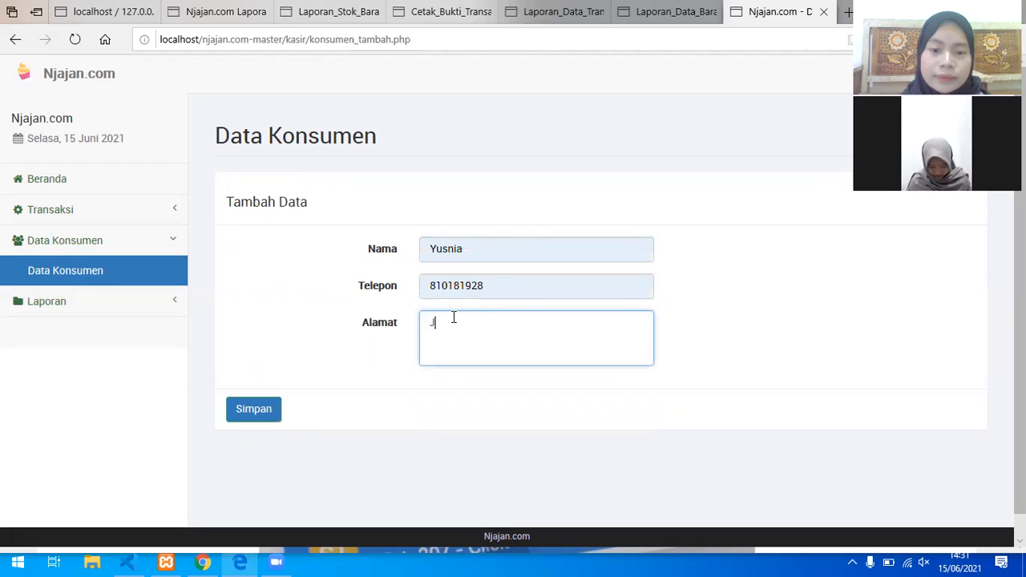
pyautogui.write('ember')
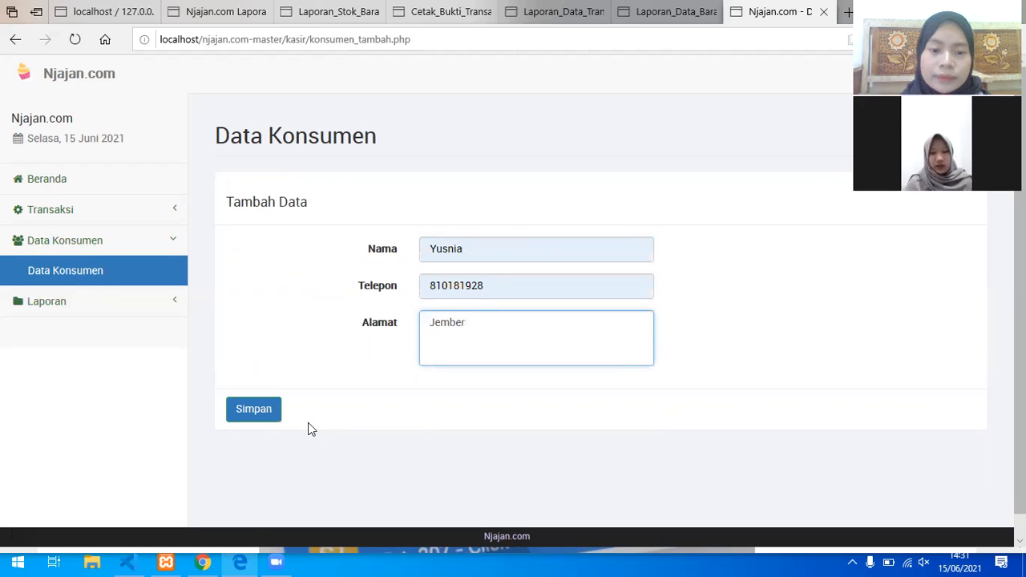
pyautogui.click(253, 409)
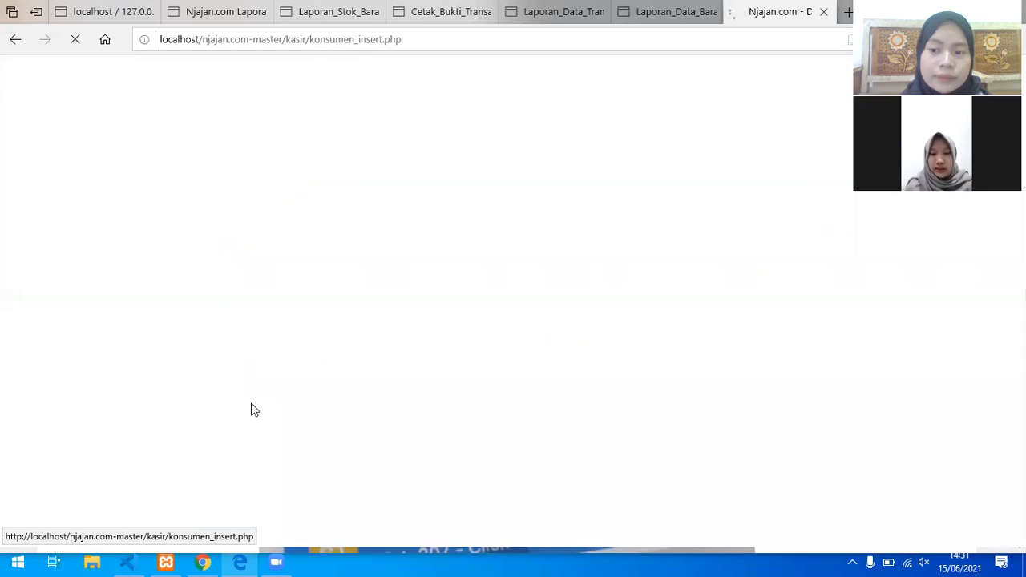
pyautogui.click(572, 342)
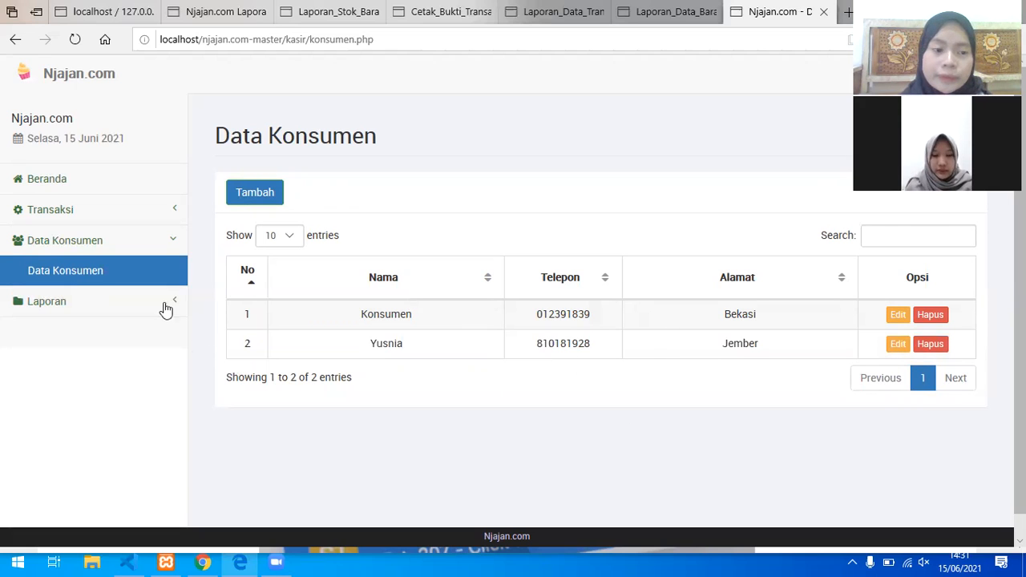
# Step: Generate the Laporan transaction report from 15 June 2020 to 15 June 2021
pyautogui.click(135, 305)
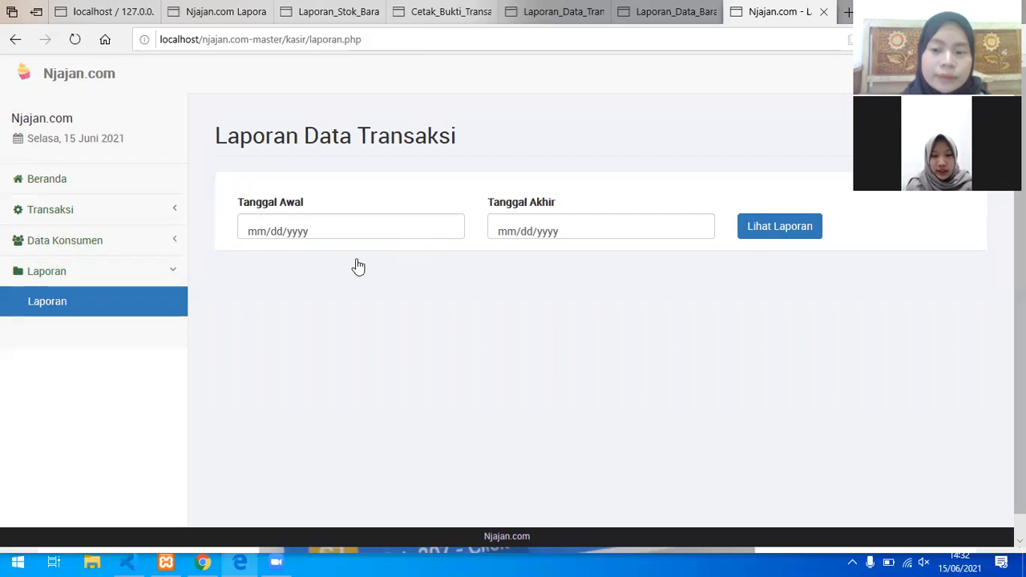
pyautogui.click(358, 231)
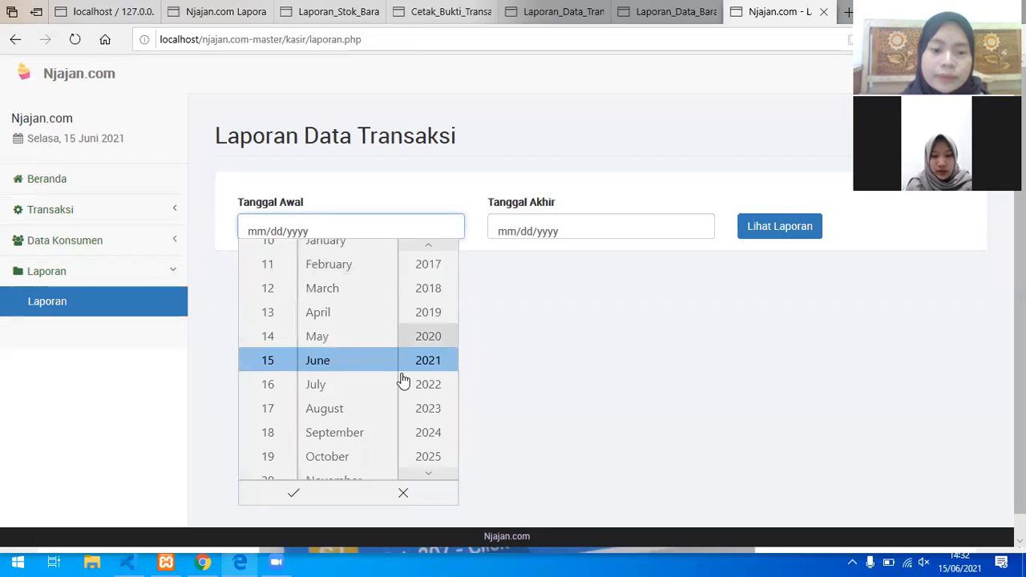
pyautogui.scroll(1, 403, 380)
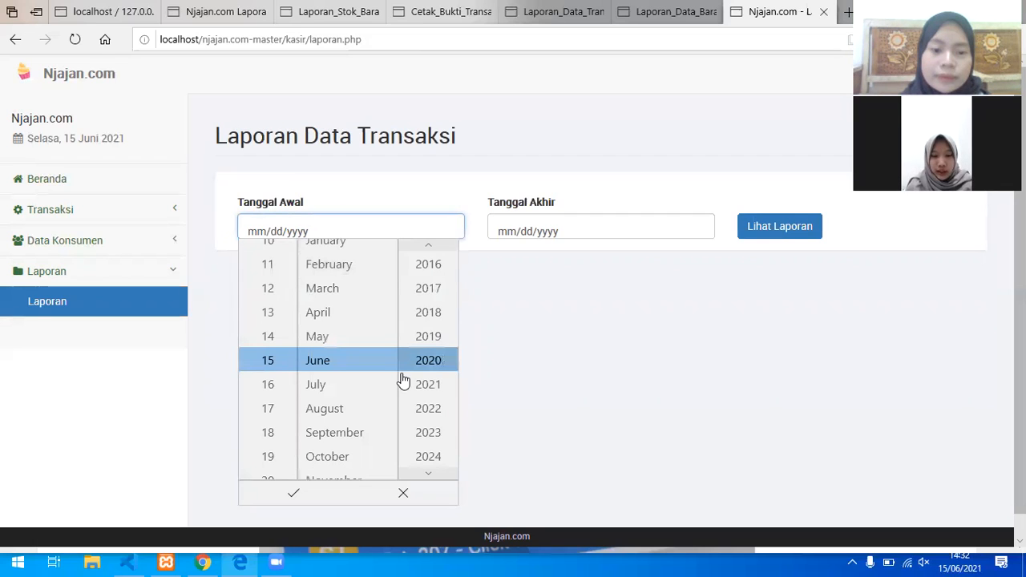
pyautogui.click(299, 493)
pyautogui.click(662, 235)
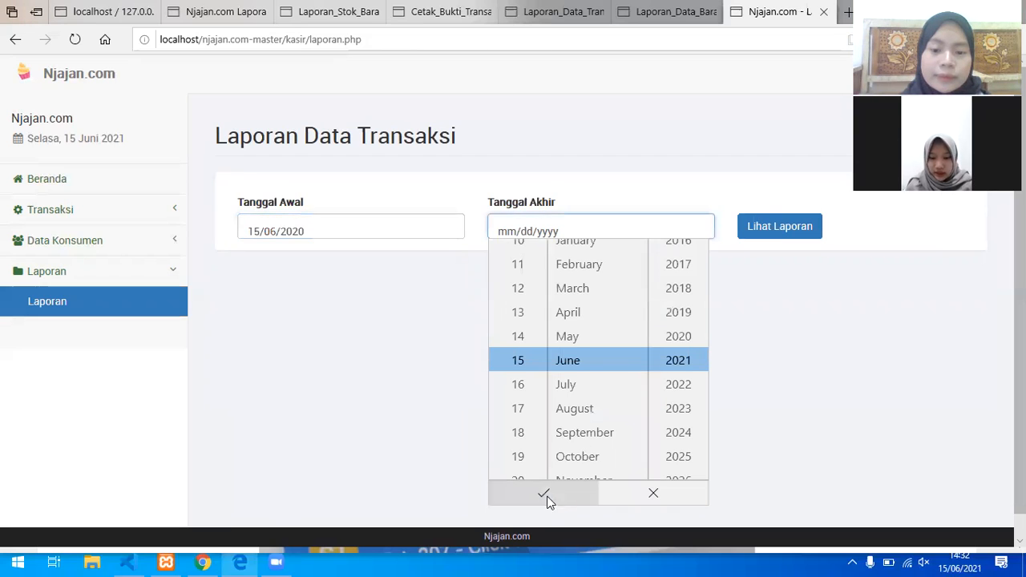
pyautogui.click(545, 495)
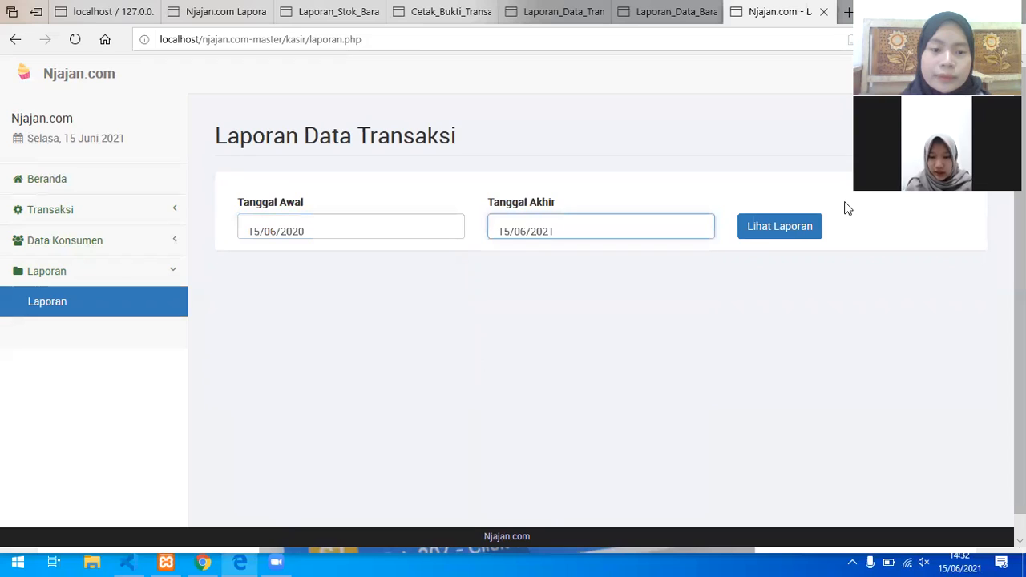
pyautogui.click(790, 230)
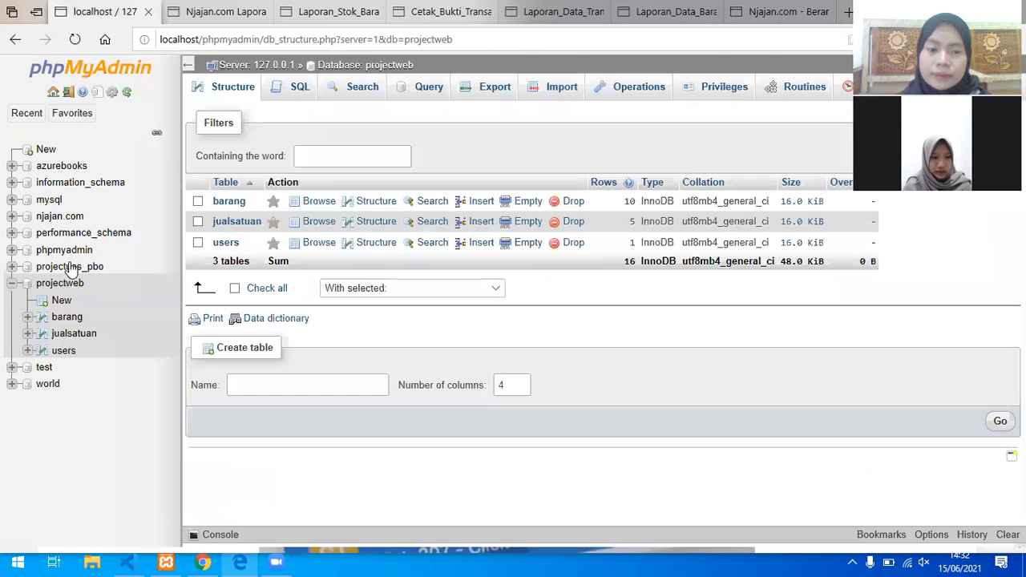
# Step: In the njajan.com database, browse the admin table, then the barangjasa table's 11 records
pyautogui.click(71, 218)
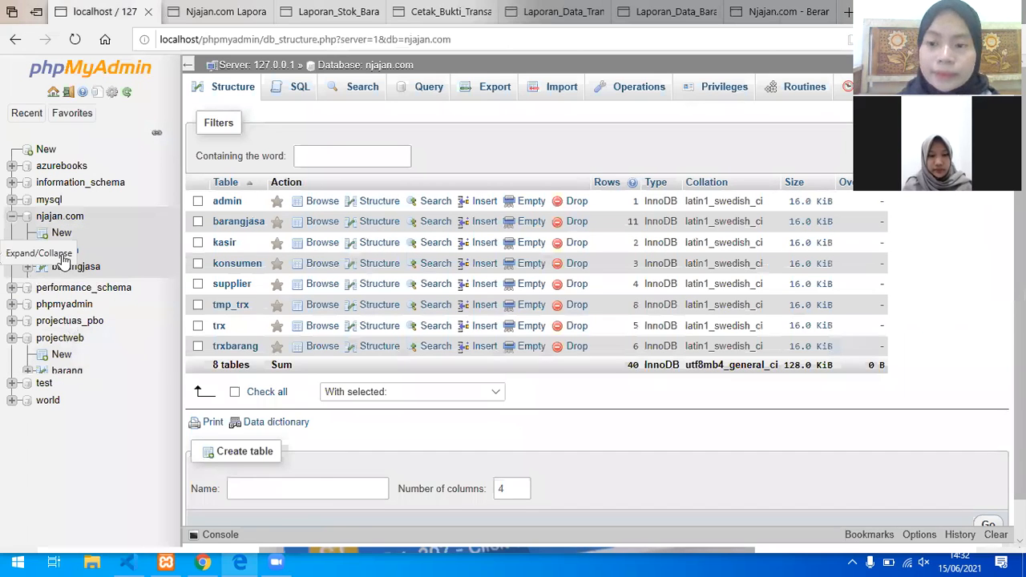
pyautogui.click(64, 254)
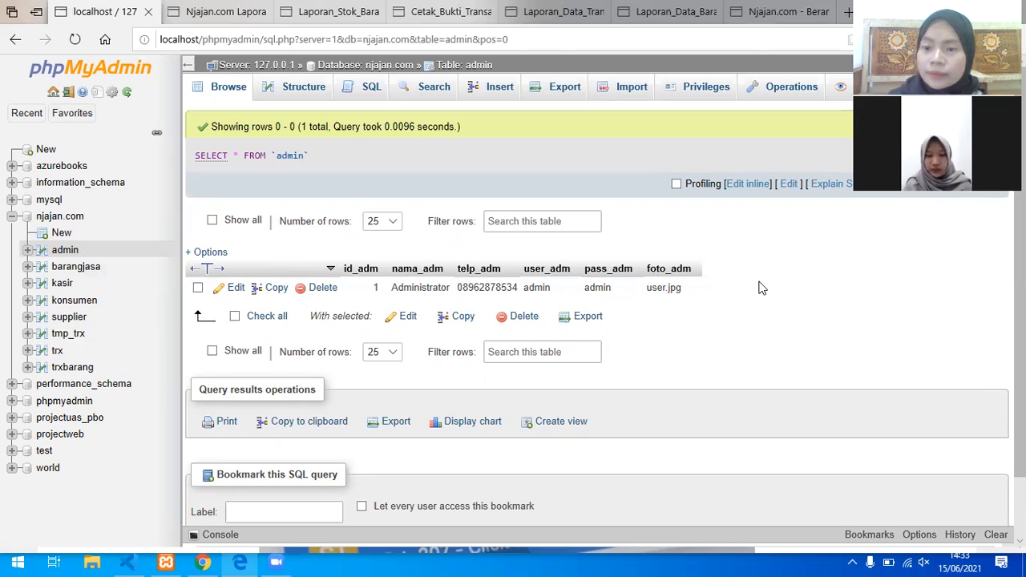
pyautogui.click(72, 269)
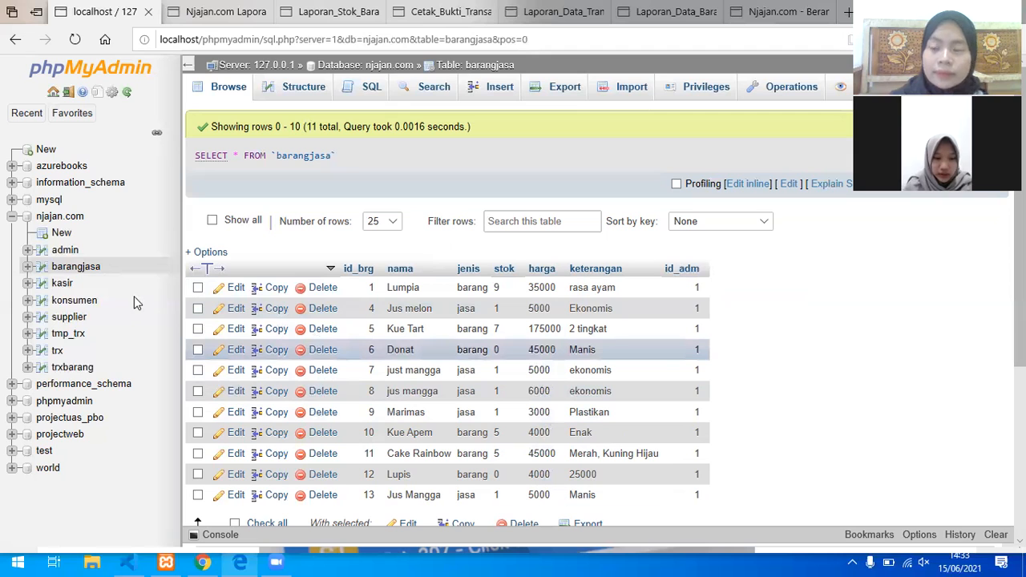
# Step: Browse the kasir table, then the konsumen table with its three customer rows
pyautogui.click(60, 286)
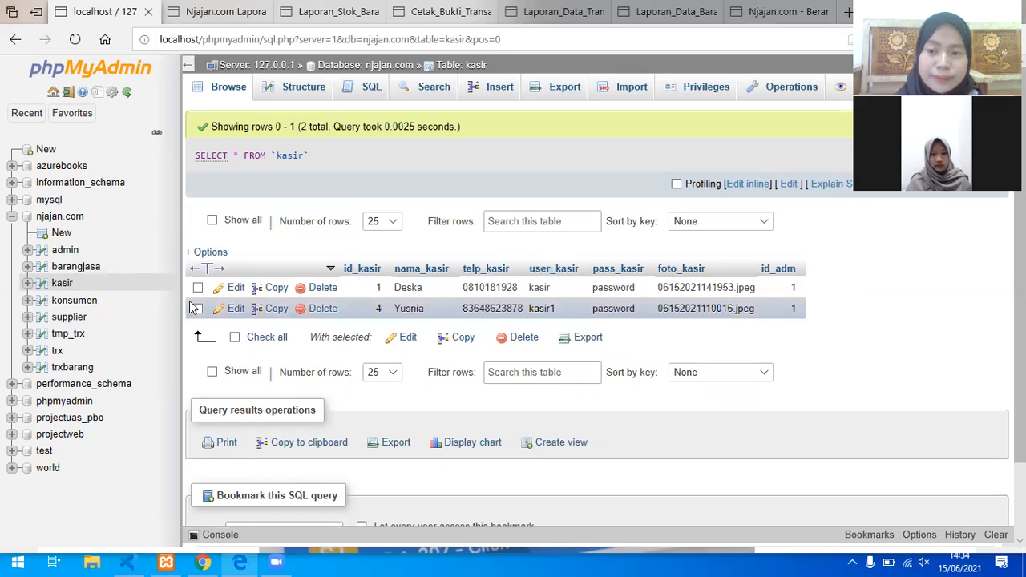
pyautogui.click(83, 305)
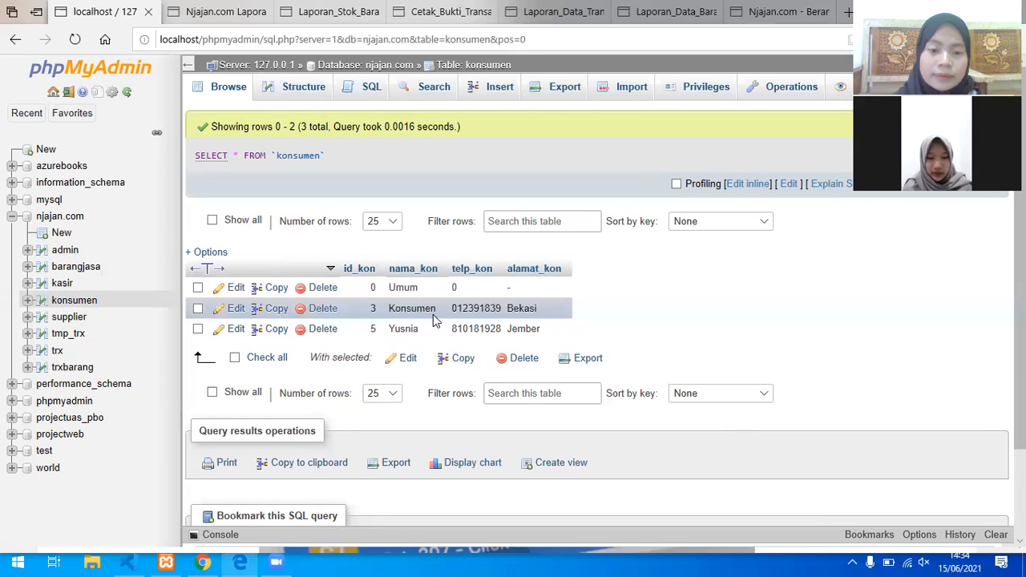
# Step: Mark a konsumen row, then browse the supplier, tmp_trx and trxbarang tables
pyautogui.click(508, 311)
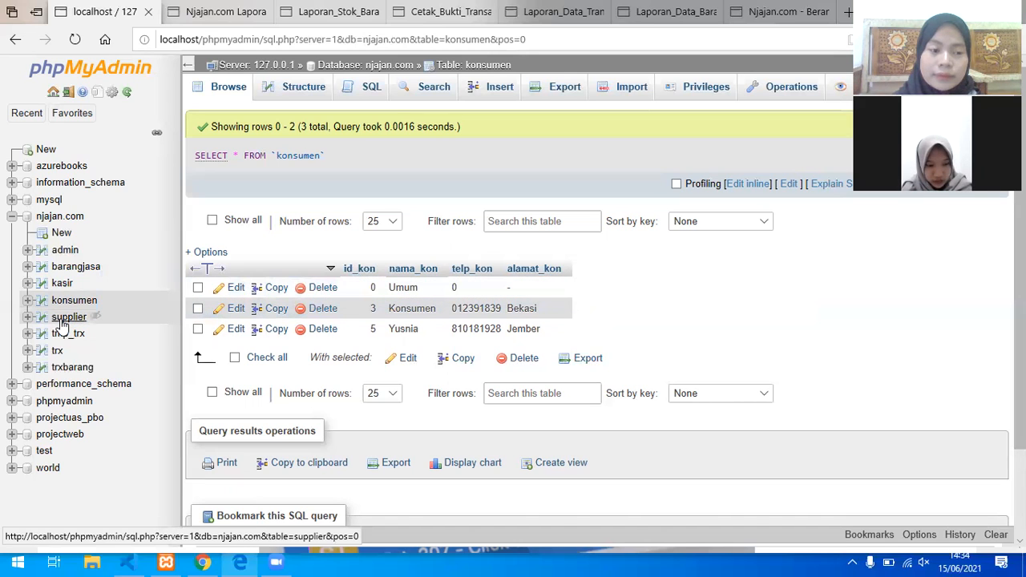
pyautogui.click(62, 323)
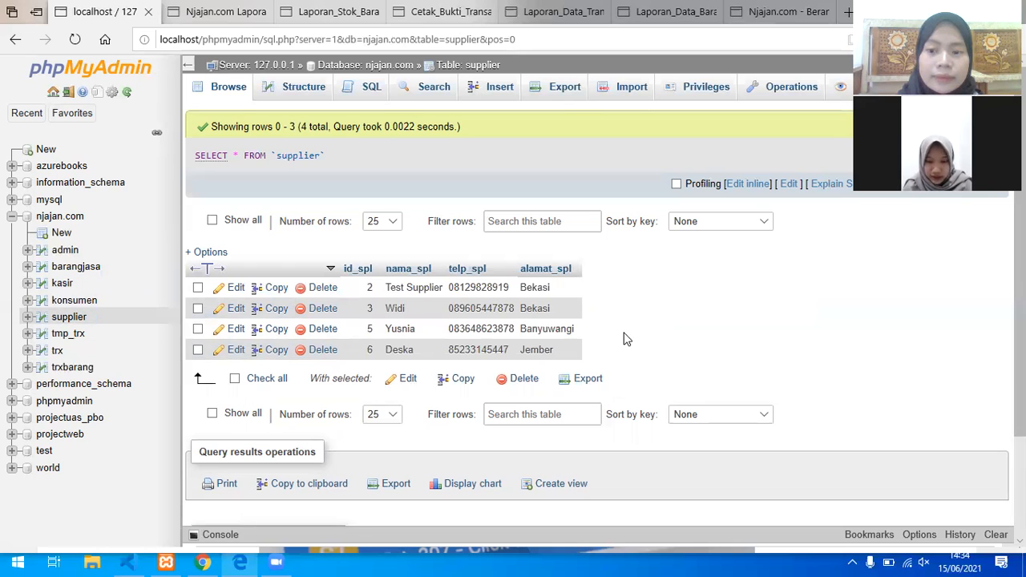
pyautogui.click(57, 335)
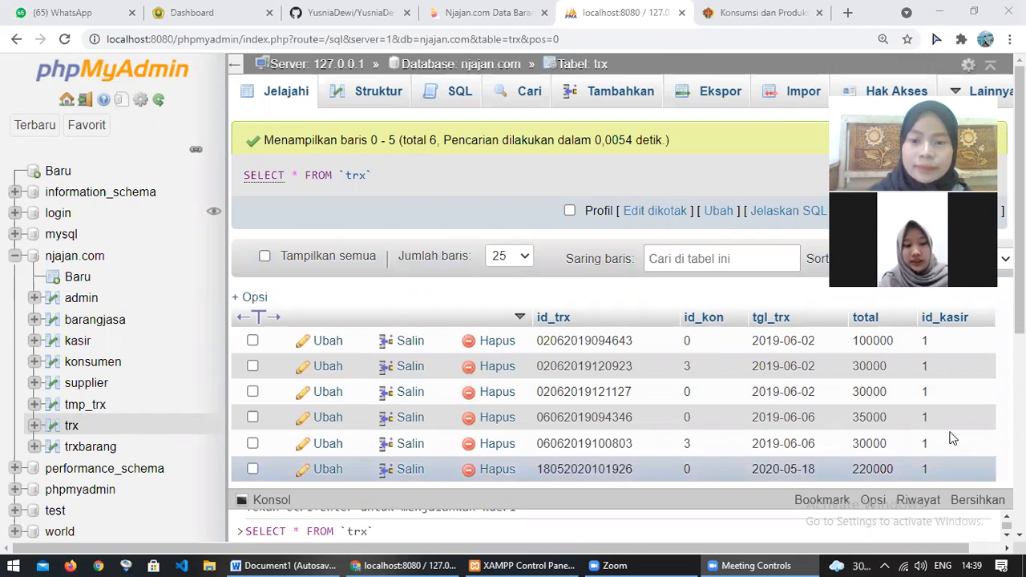
pyautogui.click(89, 448)
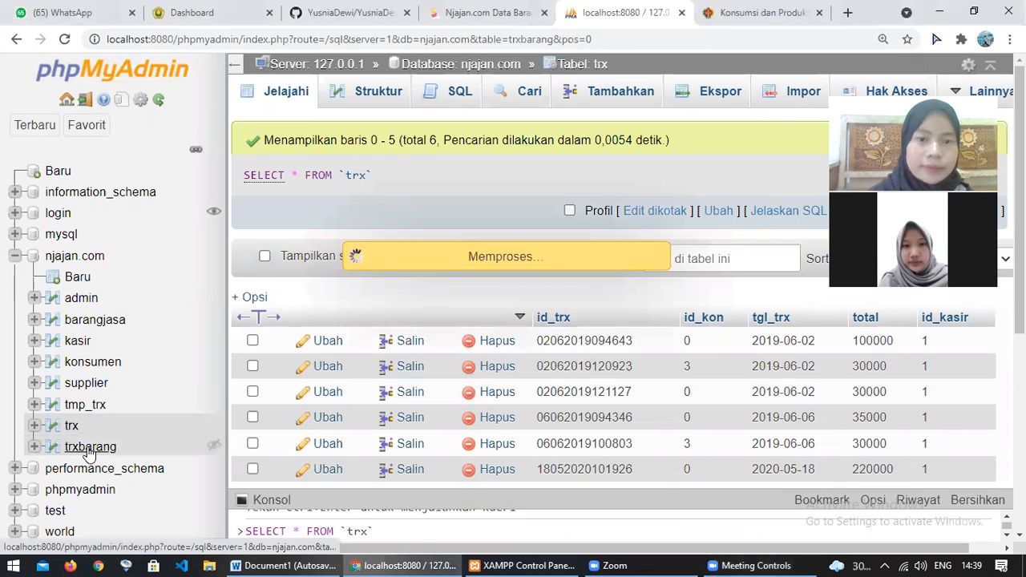